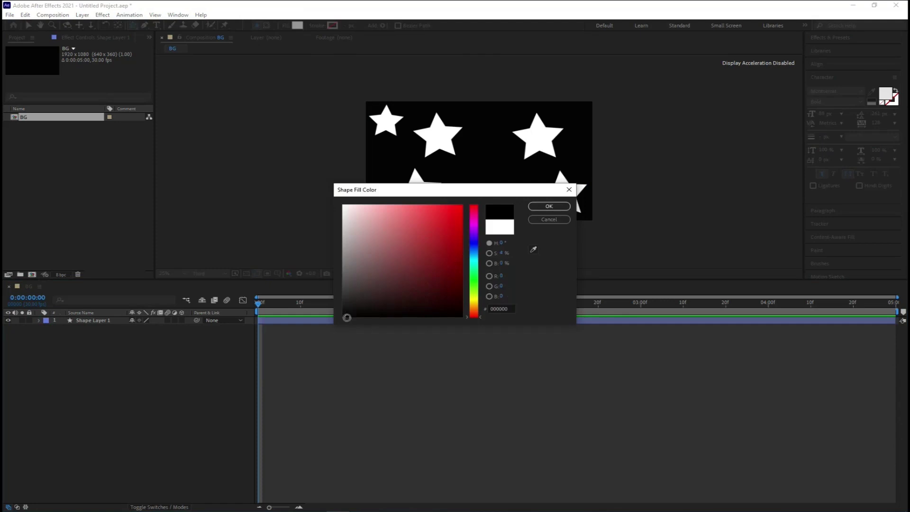
Draw four black-filled (#000000) stars on a new shape layer, scattered among the white stars in the BG composition
left_click(346, 316)
left_click(548, 206)
left_click_drag(382, 147, 402, 142)
left_click_drag(449, 167, 473, 160)
left_click_drag(482, 120, 502, 109)
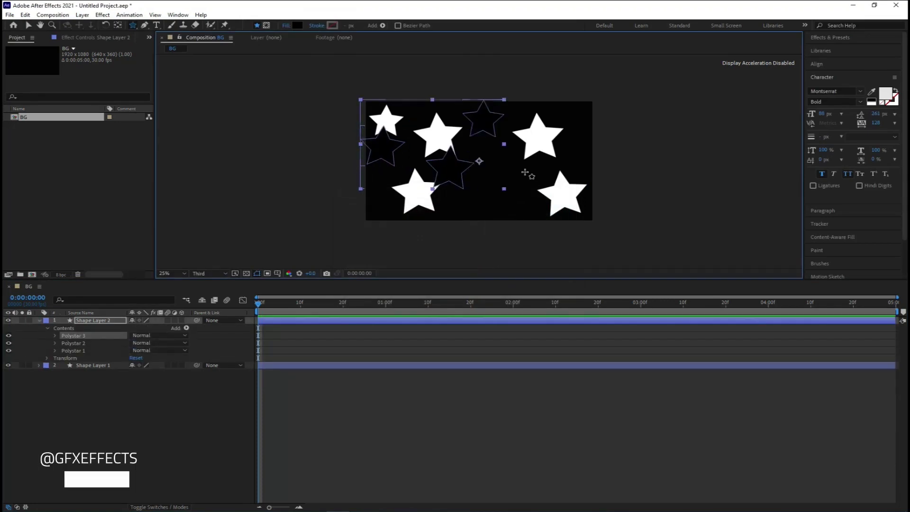
left_click_drag(513, 183, 526, 169)
key("v")
left_click(40, 321)
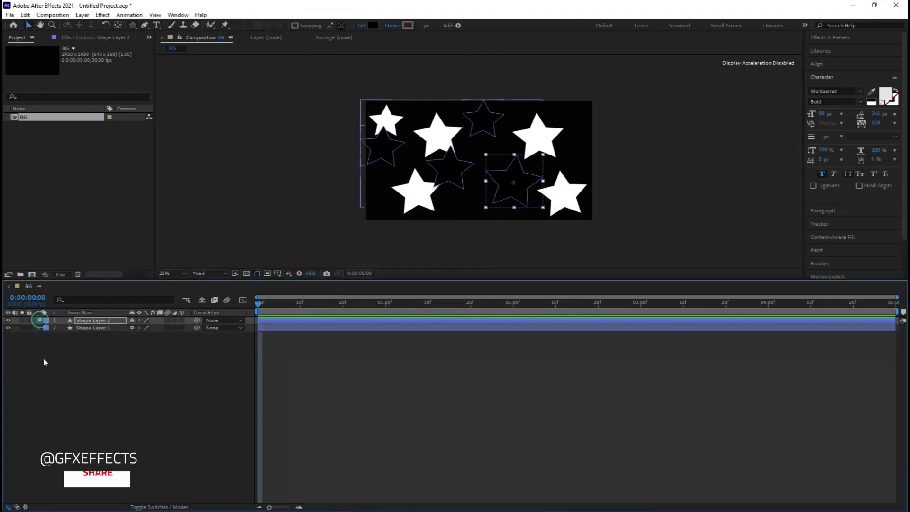
Add a null object and an adjustment layer above the two shape layers
right_click(100, 354)
mouse_move(121, 359)
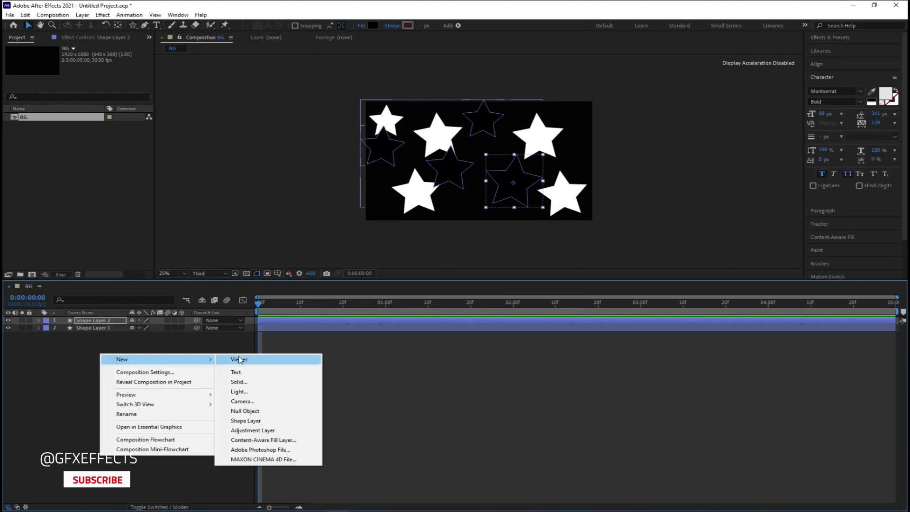
left_click(239, 411)
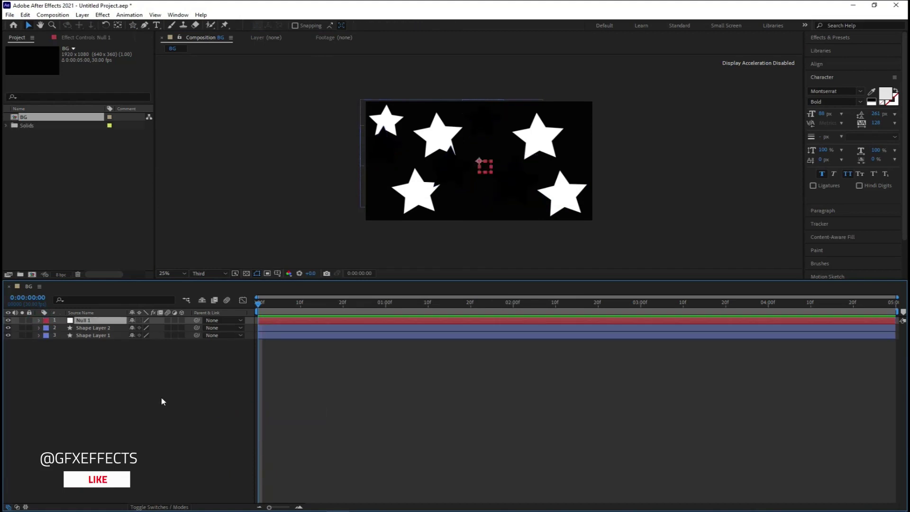
right_click(123, 357)
mouse_move(172, 363)
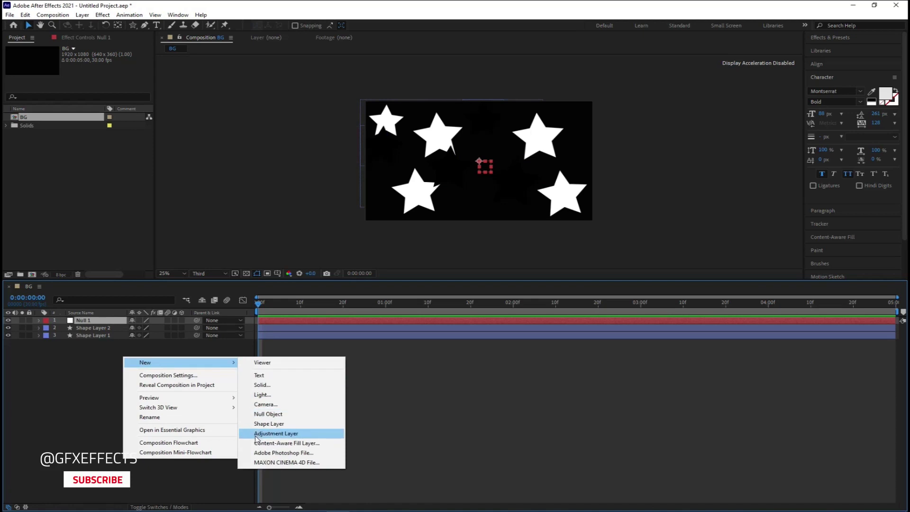
left_click(270, 433)
key("r")
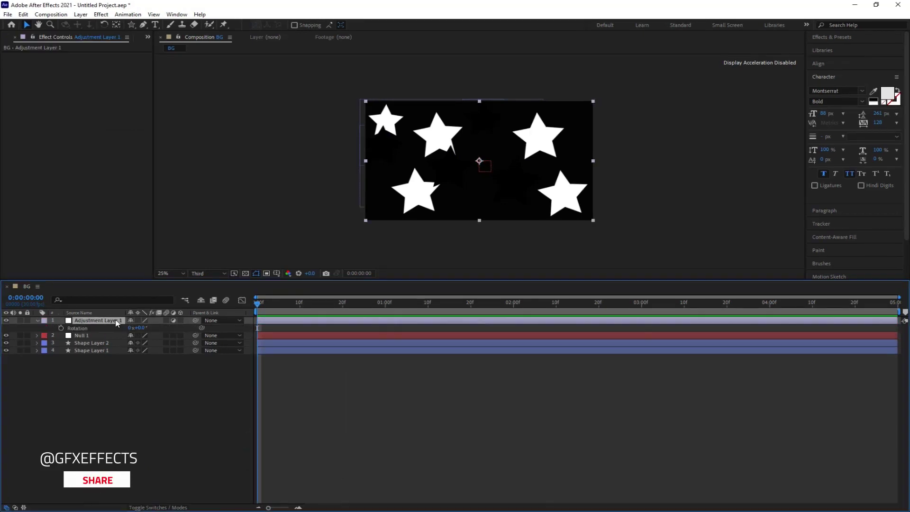
Apply the CC RepeTile effect to the adjustment layer and set Expand Right to 4000
key("ctrl+space")
type("cc rep")
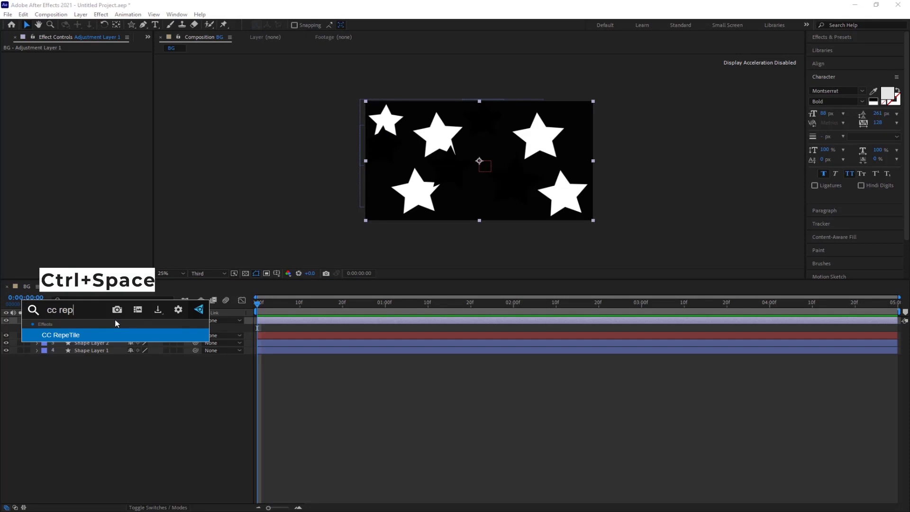
left_click(79, 335)
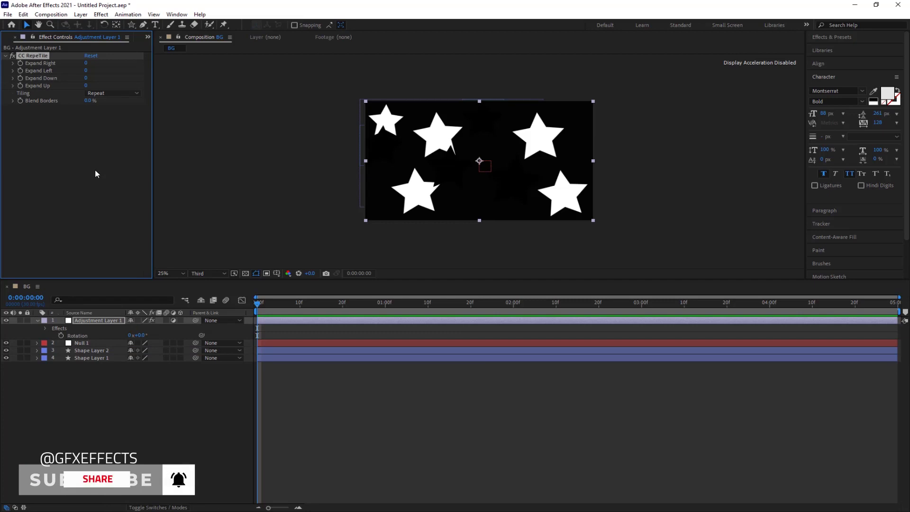
left_click(87, 64)
type("4")
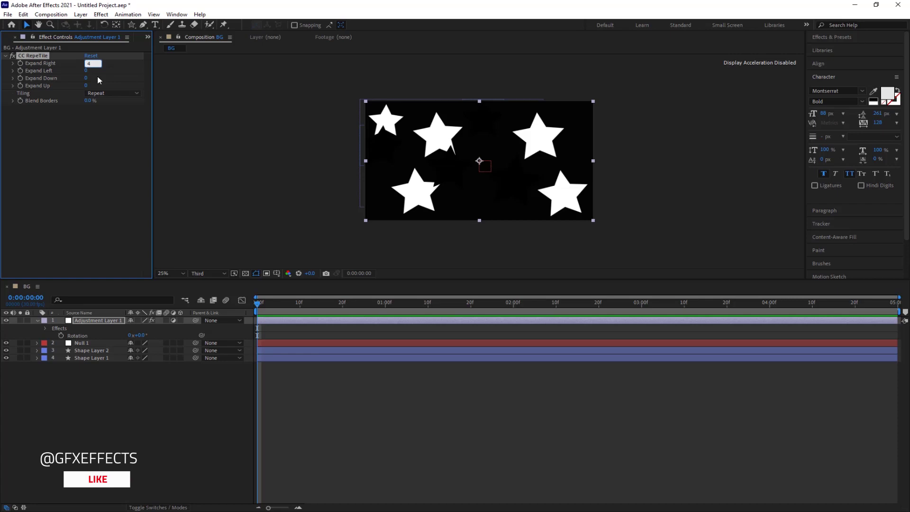
type("000")
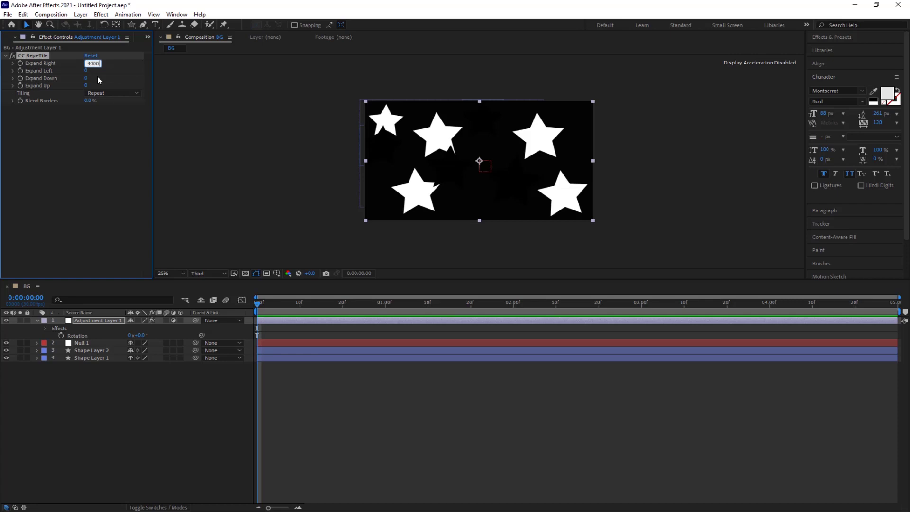
Parent Shape Layer 1 and Shape Layer 2 to the null object
left_click(87, 358)
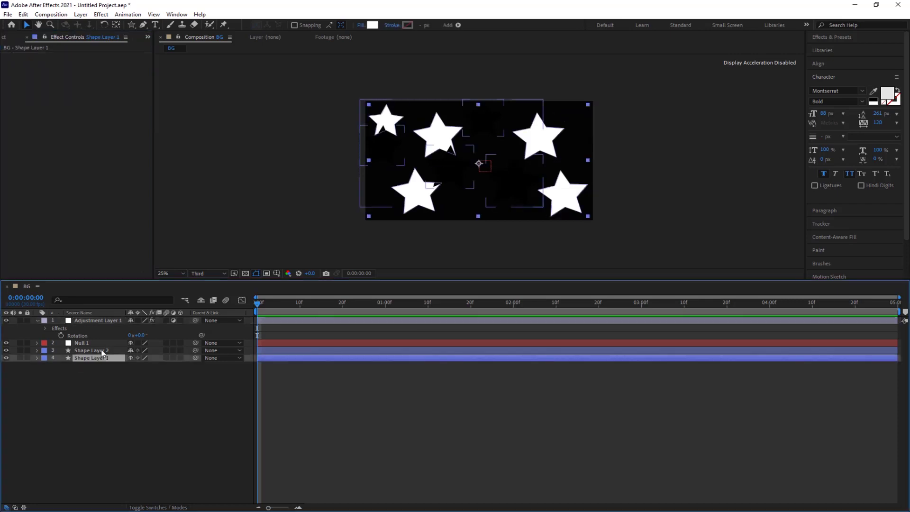
left_click(101, 351, "shift")
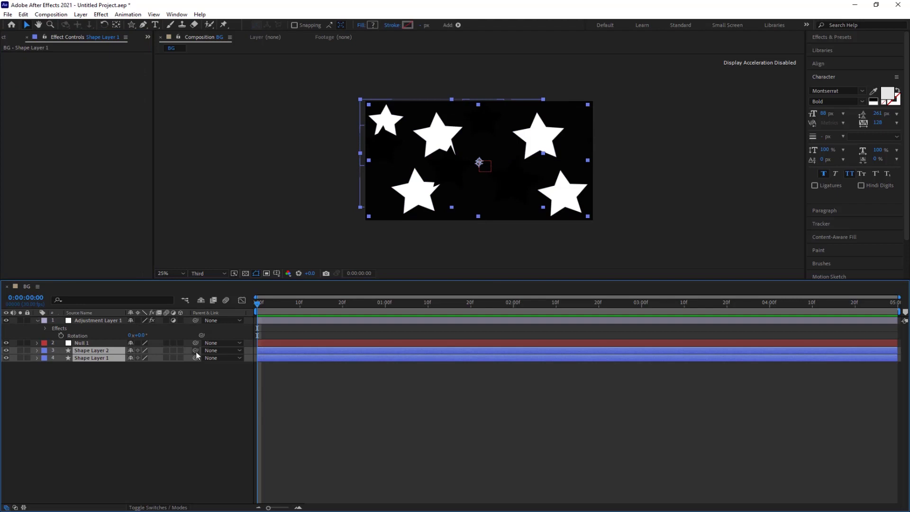
left_click_drag(142, 350, 83, 343)
Animate the null's Position with a keyframe at 0:00:00:00 and another at 0:00:04:29 that moves the stars far to the left
left_click(87, 343)
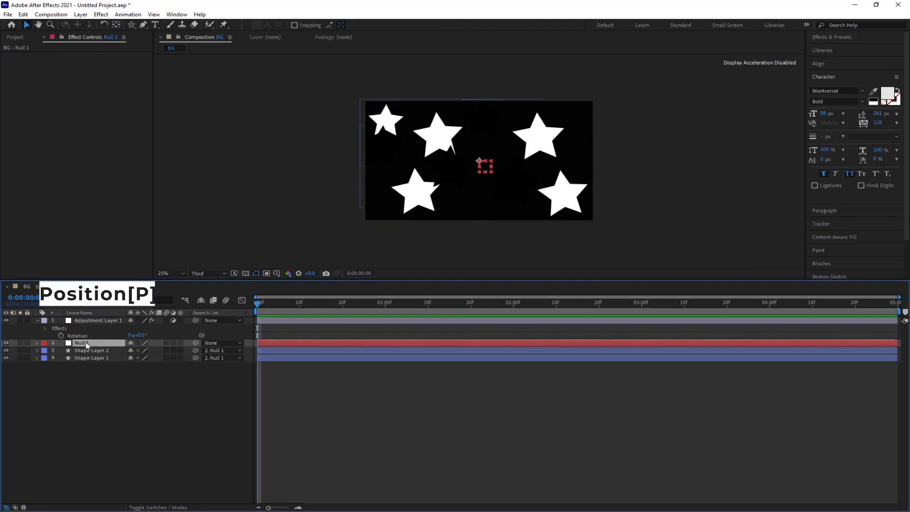
key("p")
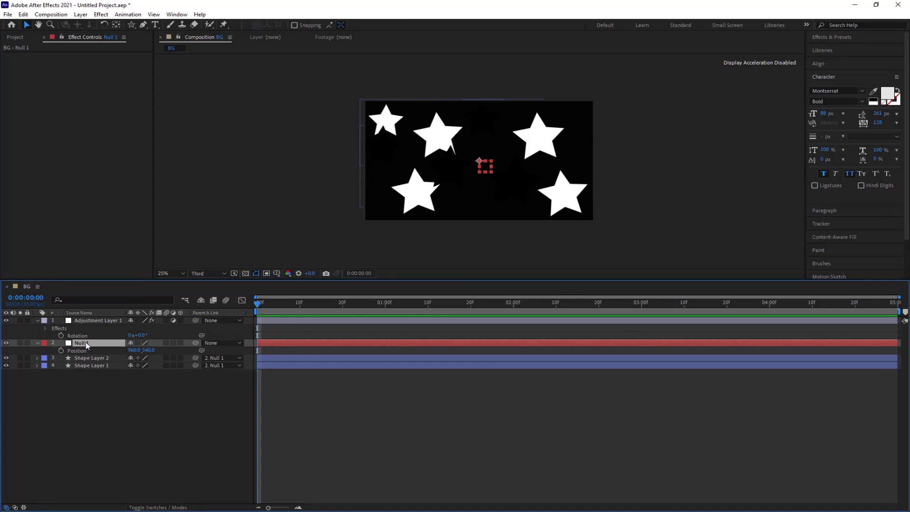
left_click(60, 351)
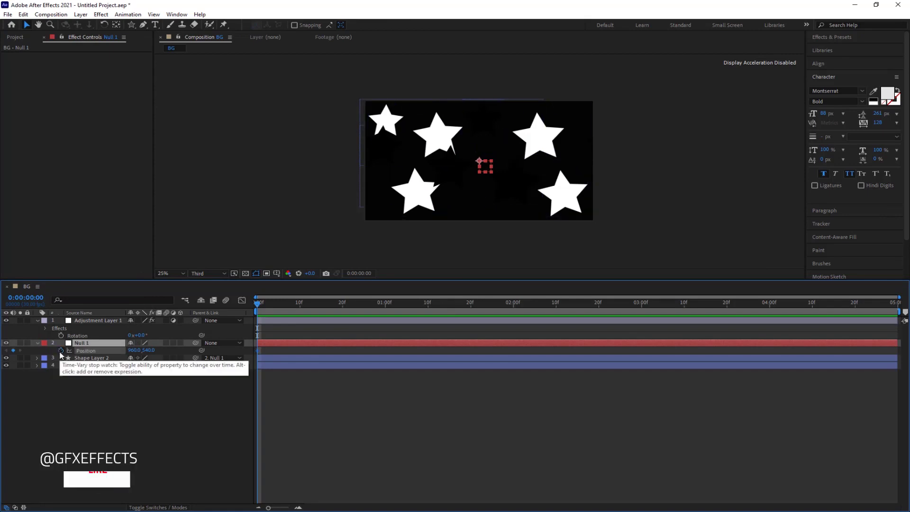
key("space")
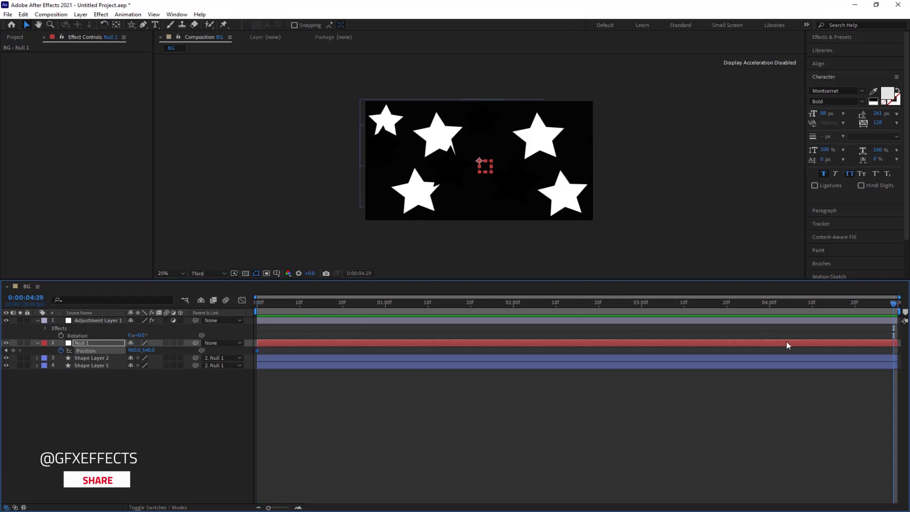
left_click_drag(134, 350, 76, 333)
key("u")
Pre-compose all four layers into a composition named Shapes, moving all attributes into it
left_click(89, 320)
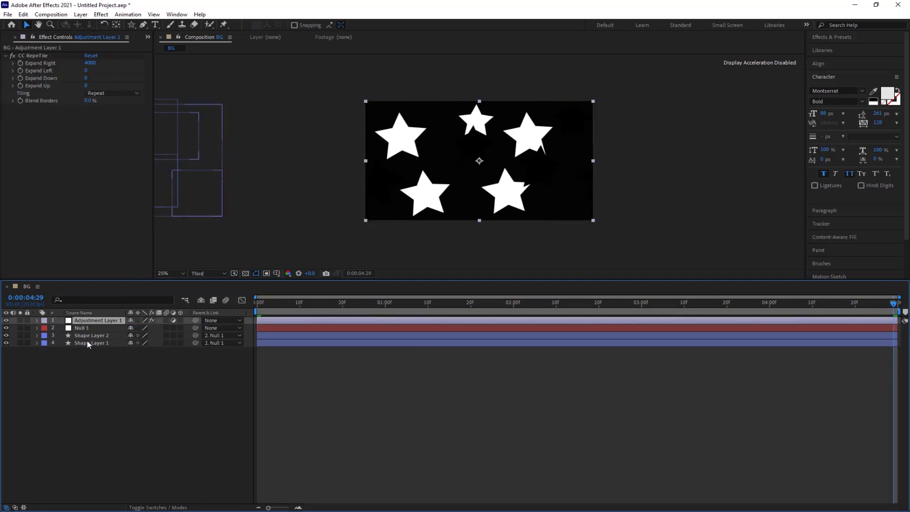
left_click(89, 343, "shift")
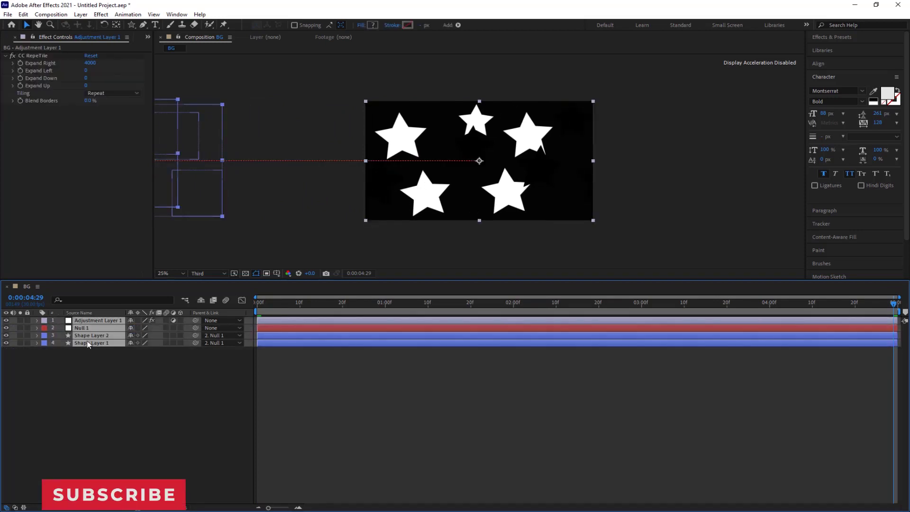
key("ctrl+shift+c")
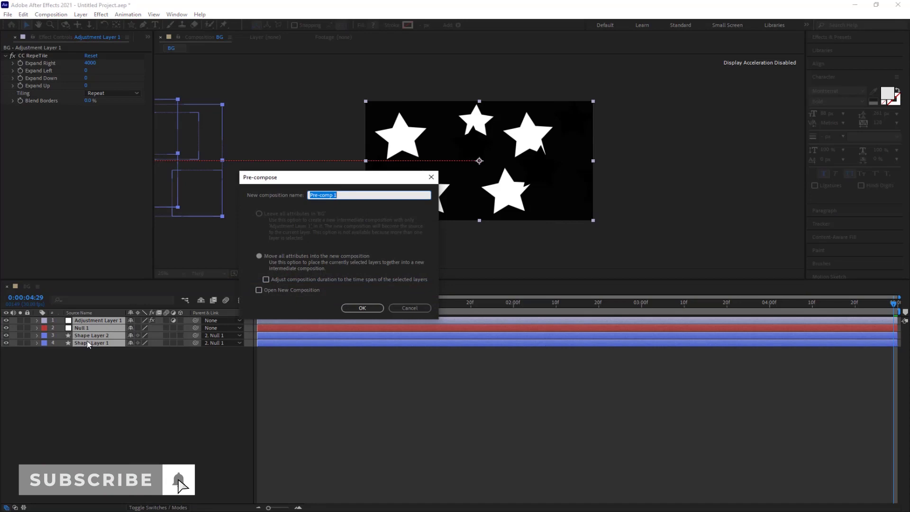
type("Shapes")
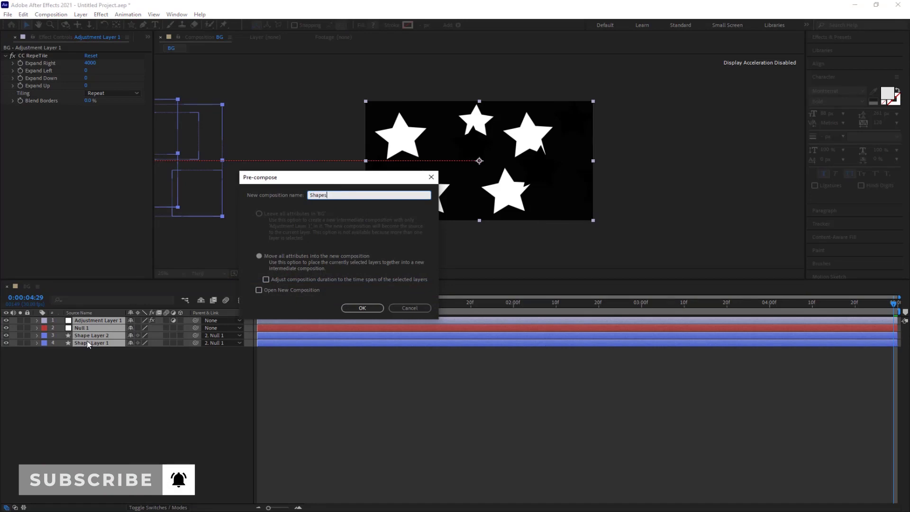
left_click(259, 257)
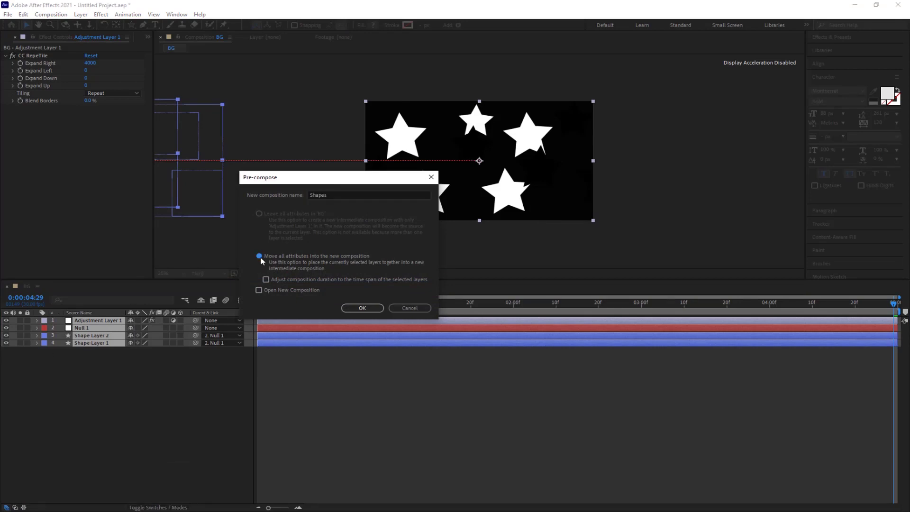
left_click(358, 308)
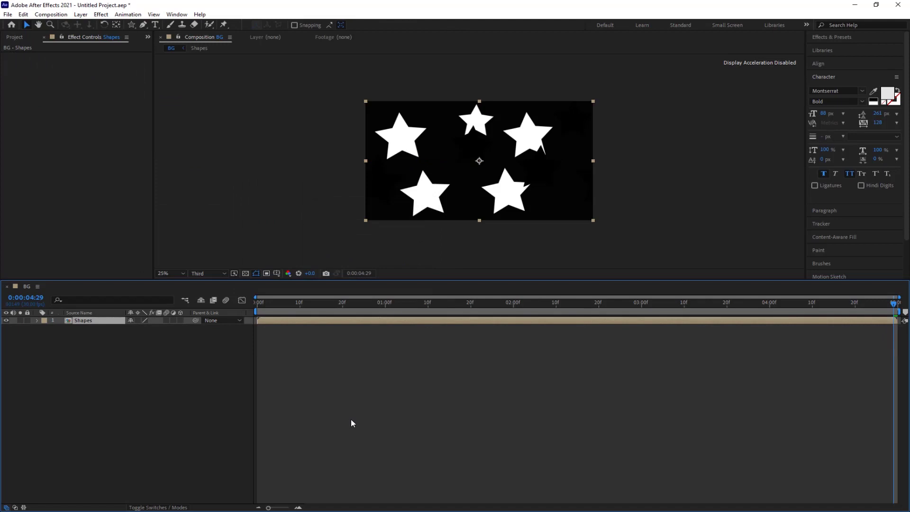
Create a dark indigo solid named BG and place it beneath the Shapes layer
right_click(119, 367)
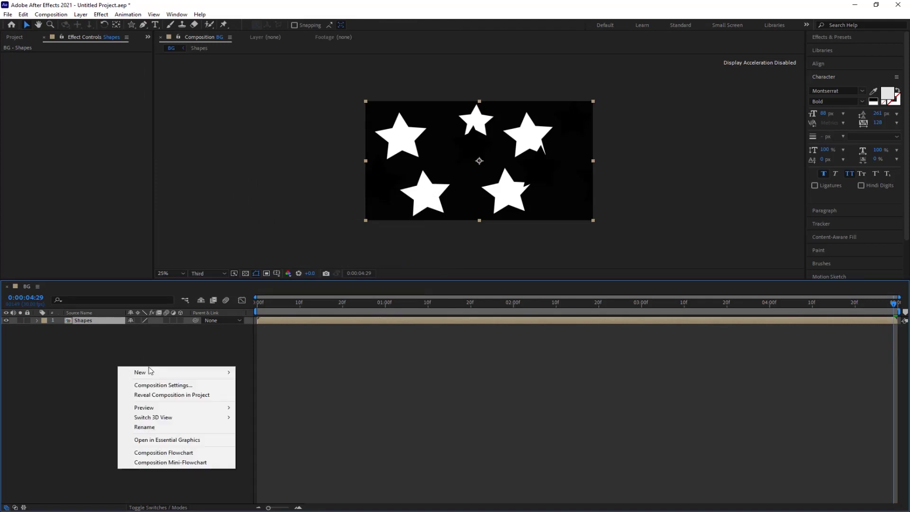
mouse_move(228, 372)
left_click(262, 395)
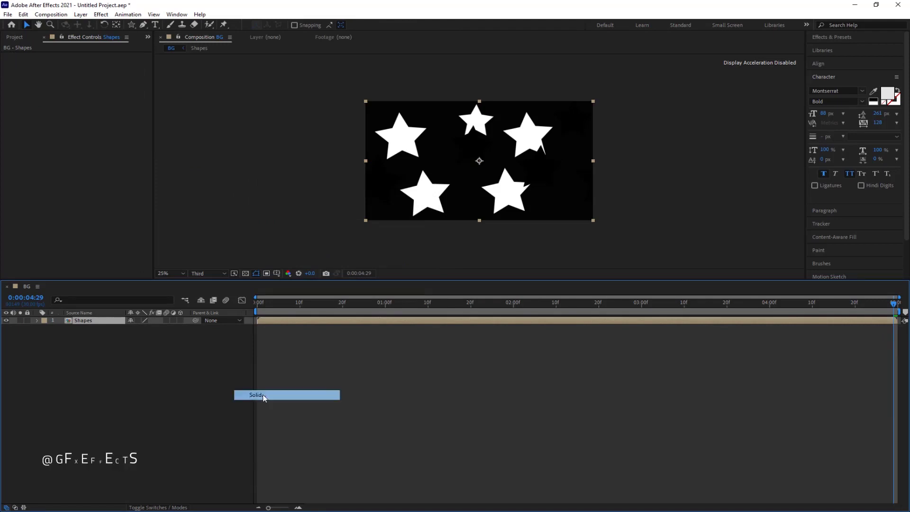
type("B")
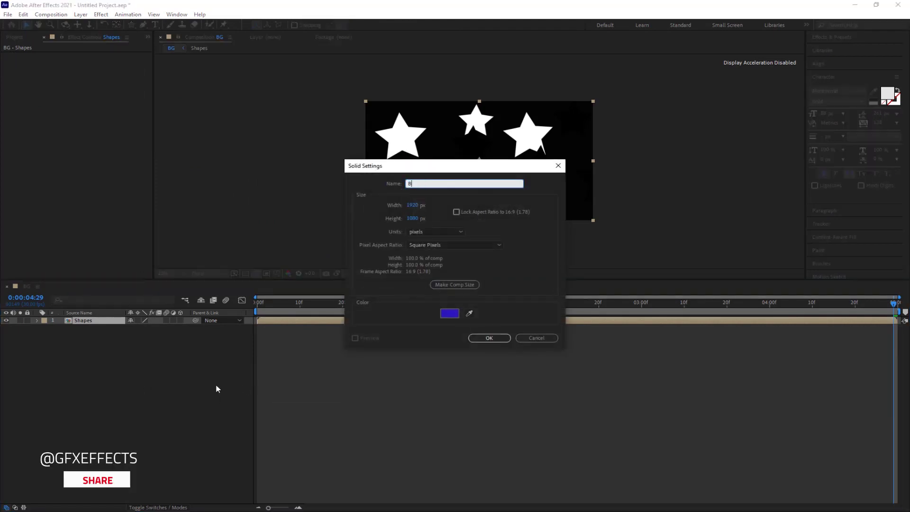
type("G")
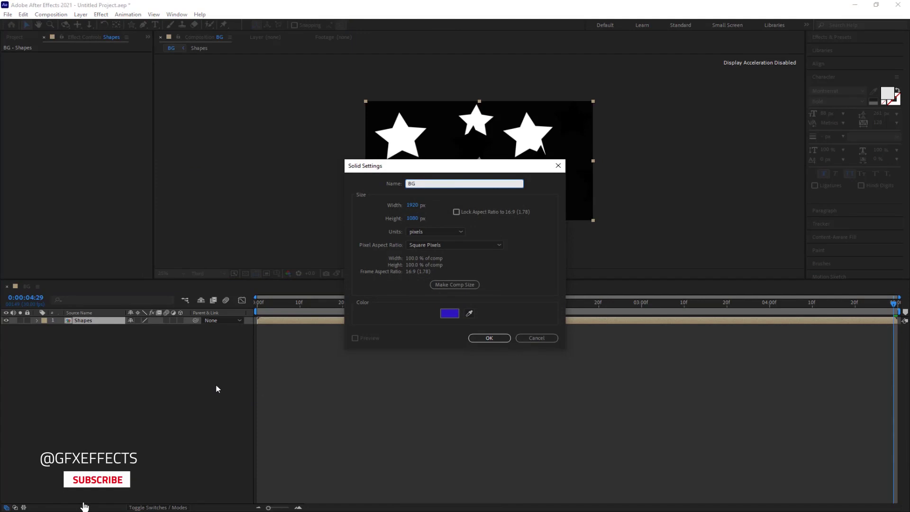
left_click(449, 314)
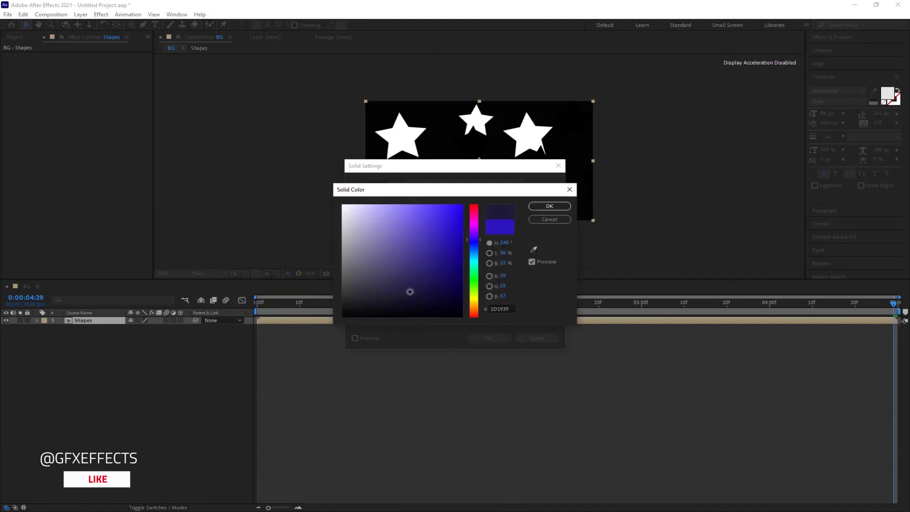
left_click(422, 275)
left_click(549, 206)
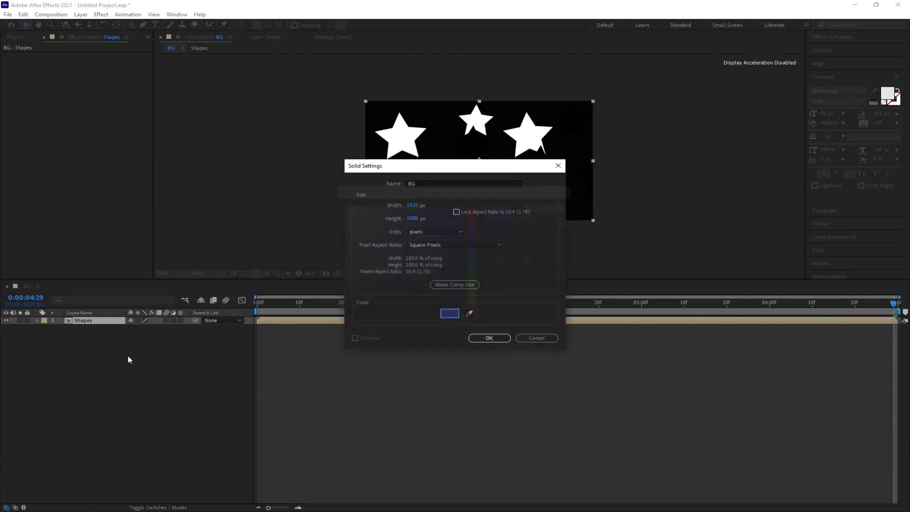
left_click(489, 337)
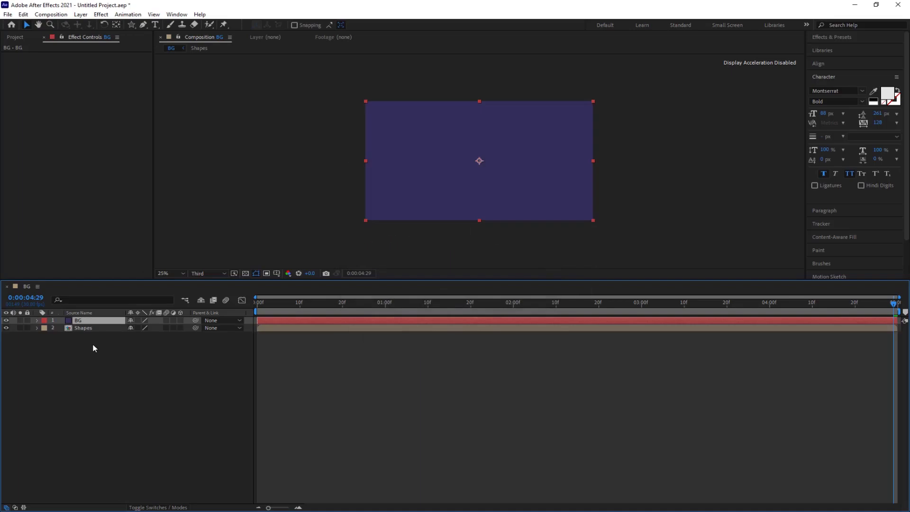
mouse_move(95, 328)
left_mouse_down()
mouse_move(98, 339)
mouse_move(97, 320)
left_mouse_up()
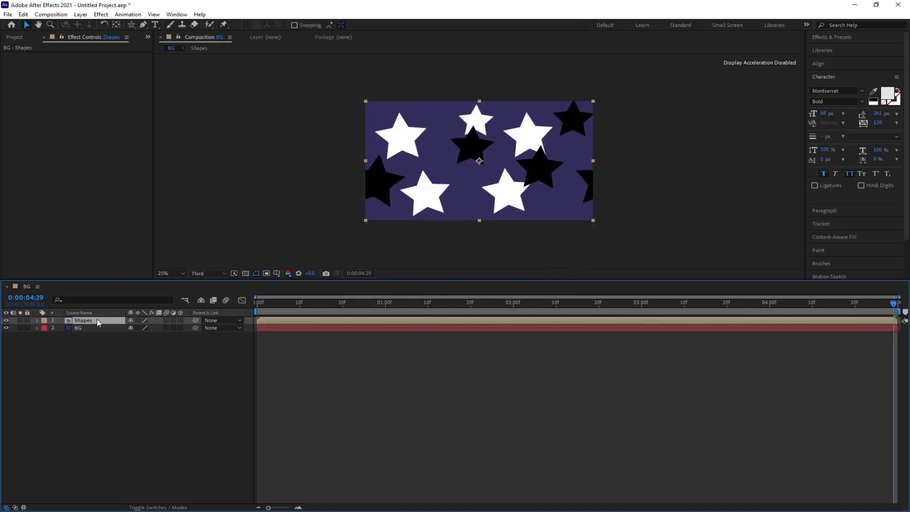
Apply the Tint and Directional Blur effects to the Shapes layer
key("ctrl+space")
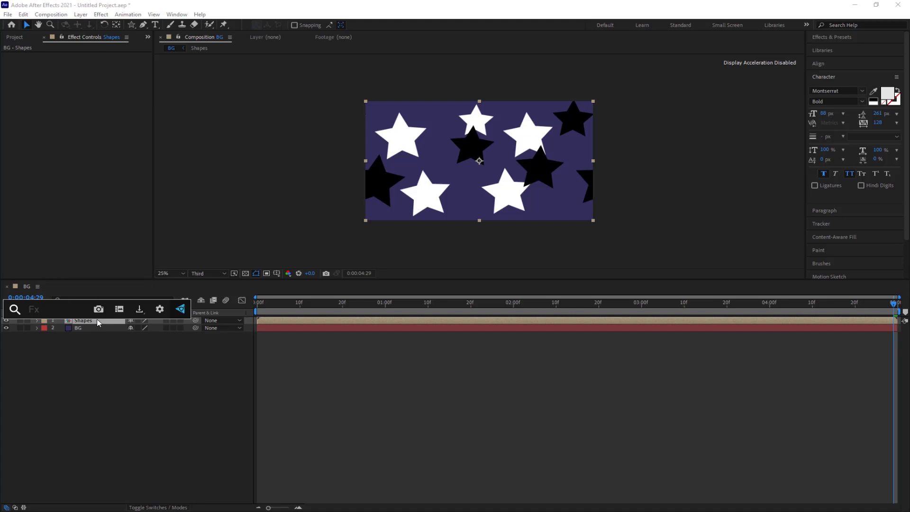
type("tint")
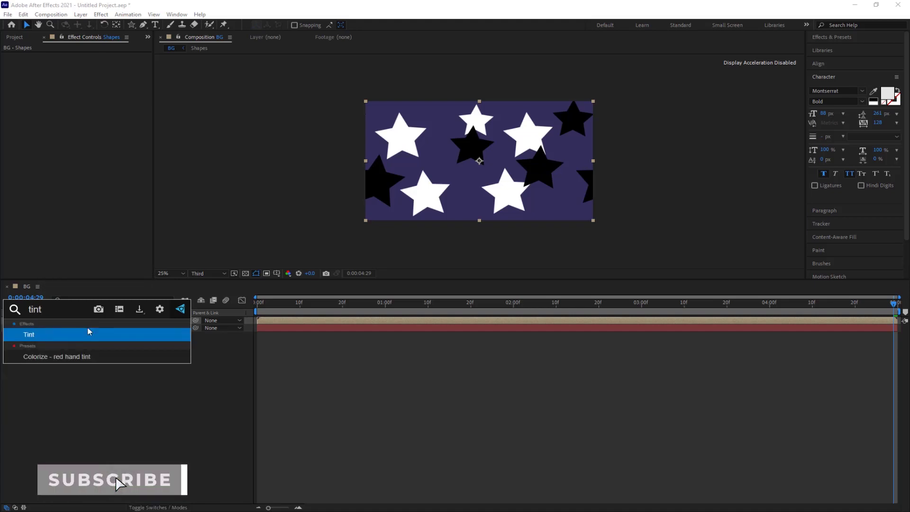
left_click(88, 332)
key("ctrl+space")
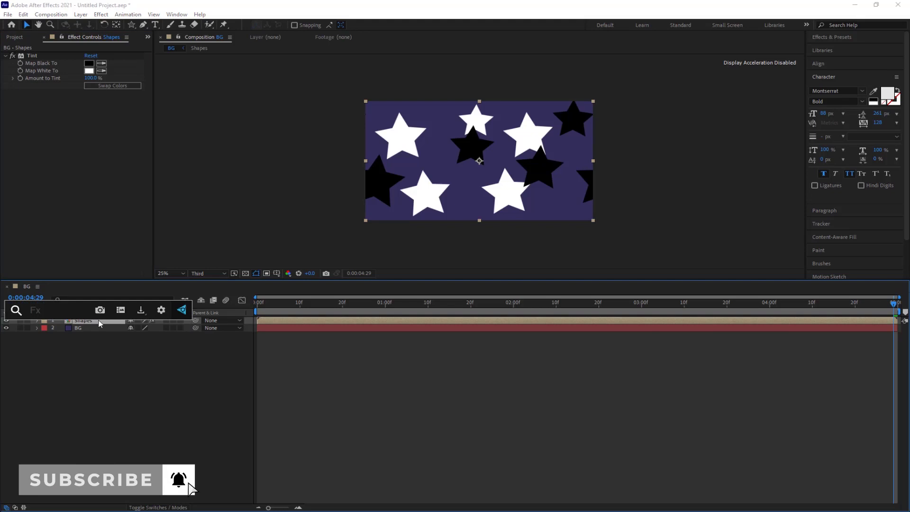
type("dire")
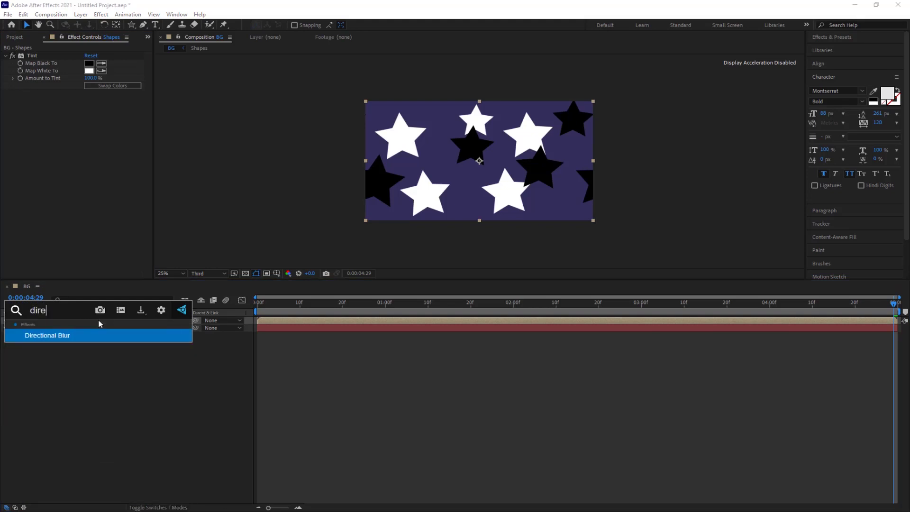
type("ctio")
left_click(96, 337)
Apply the Twirl effect to the Shapes layer
key("ctrl+space")
type("ti")
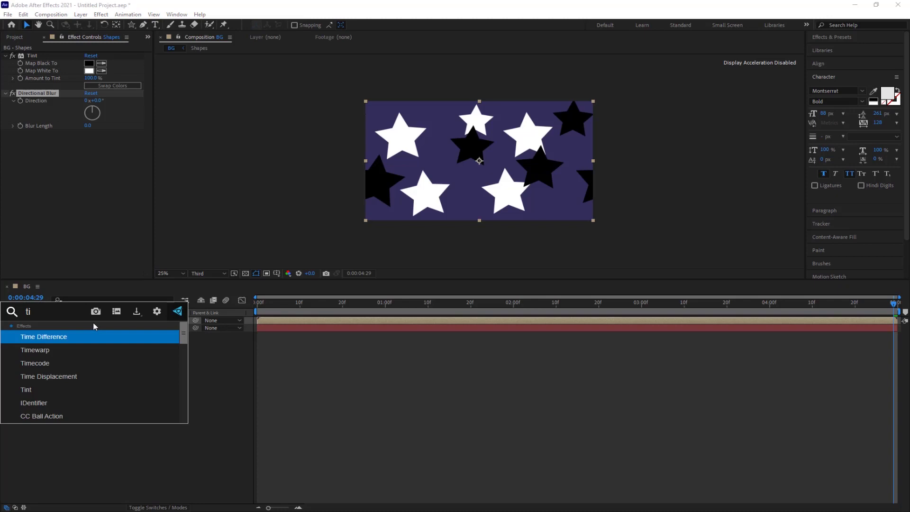
key("BackSpace")
type("w")
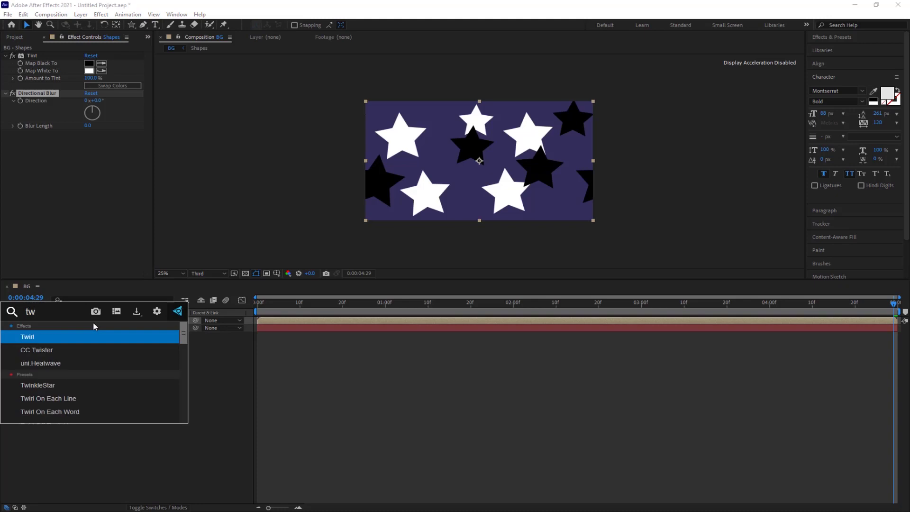
left_click(79, 336)
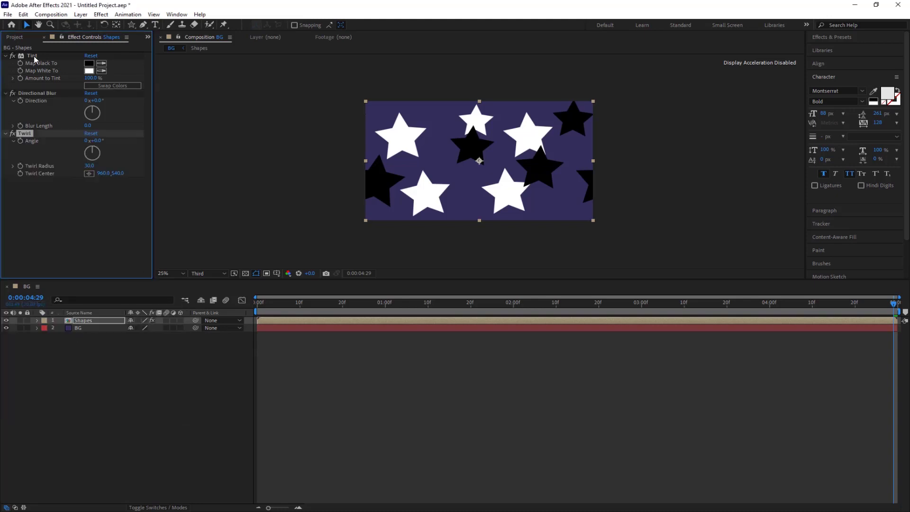
Set the Tint effect's Map Black To colour to bright magenta D619F8
left_click(34, 56)
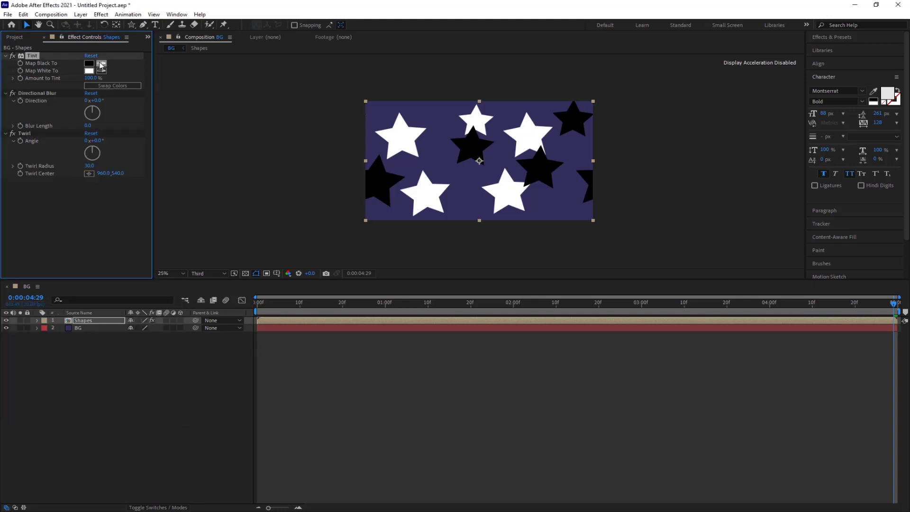
left_click(89, 63)
left_click(474, 226)
left_click(450, 210)
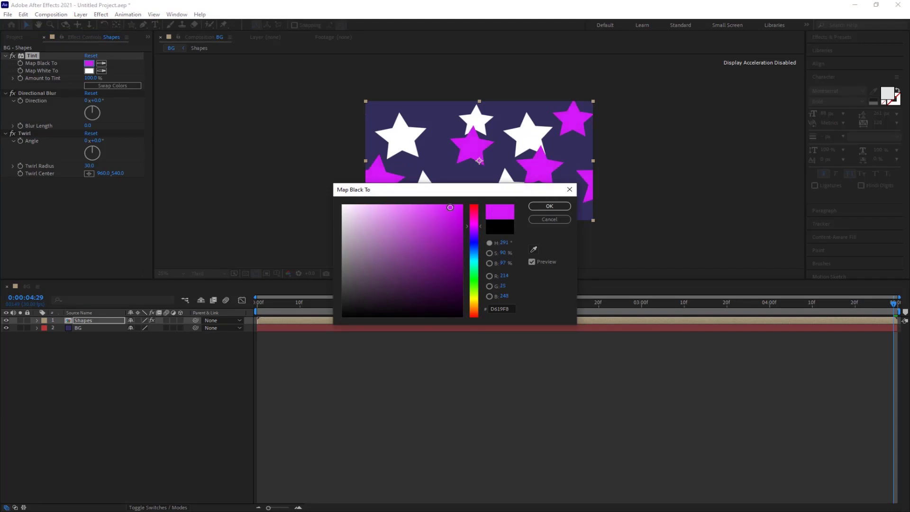
left_click(550, 206)
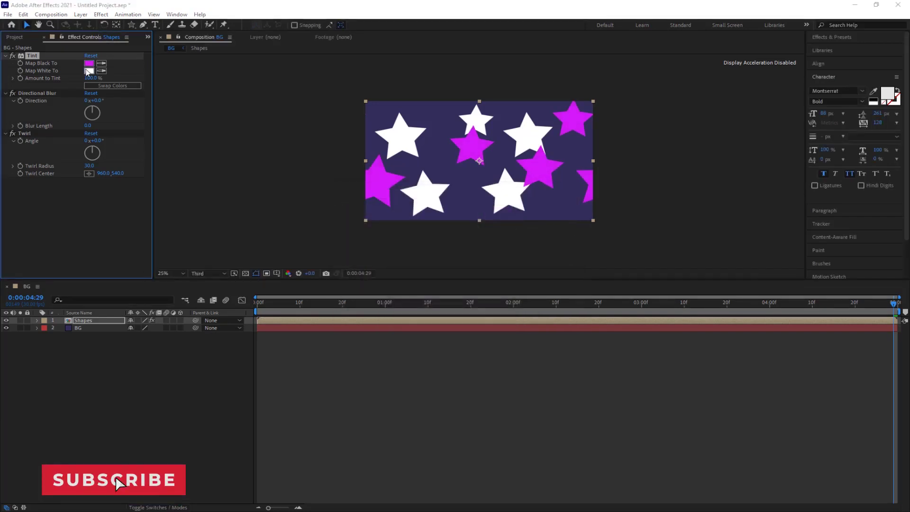
Set the Tint effect's Map White To colour to a saturated teal
left_click(88, 71)
left_click(474, 263)
left_click(452, 220)
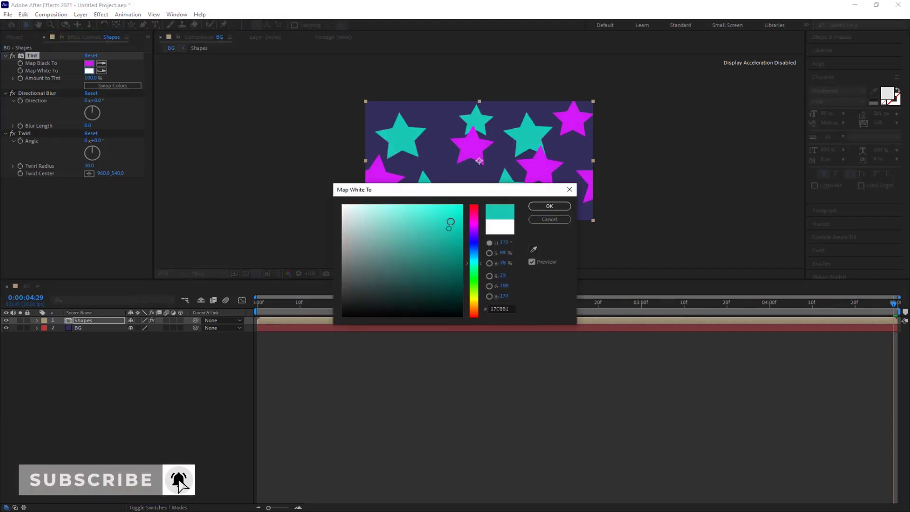
left_click_drag(451, 221, 454, 235)
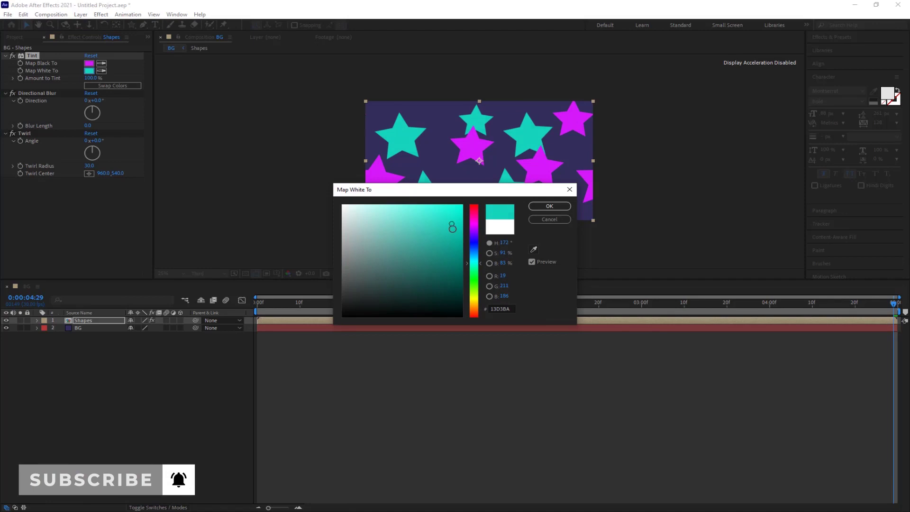
left_click(549, 206)
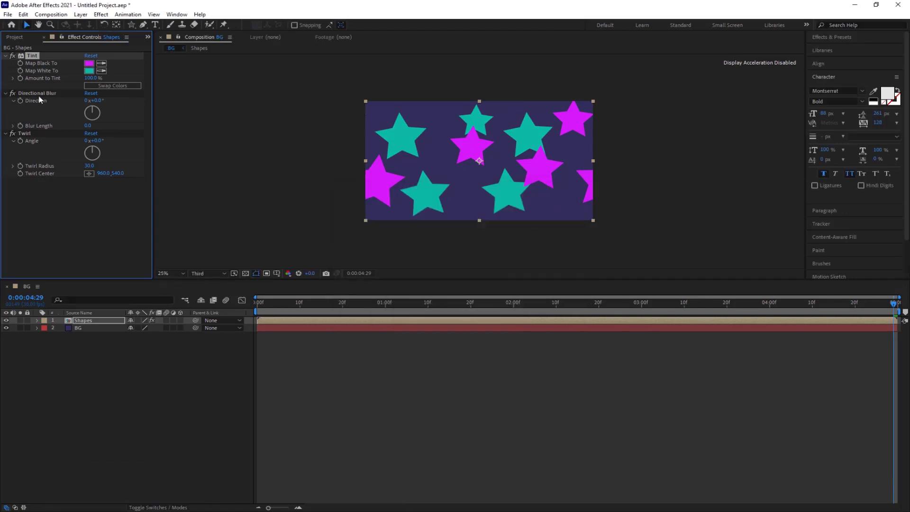
Set the Directional Blur's Direction to 30° and its Blur Length to 700
left_click(97, 101)
type("30")
key("Return")
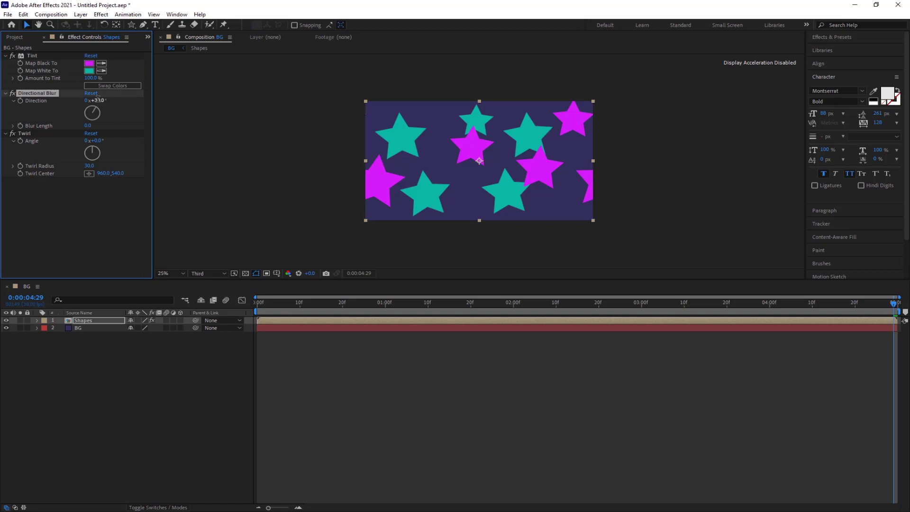
left_click(87, 126)
key("Return")
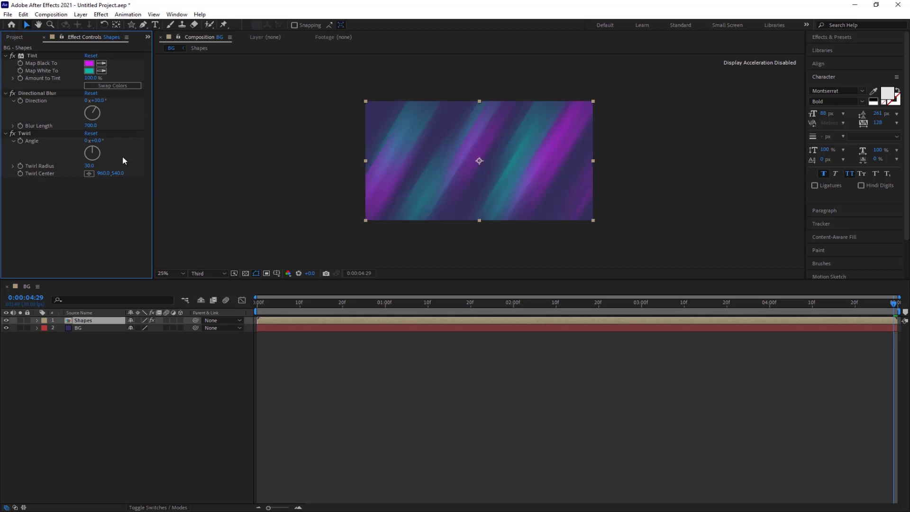
Set the Twirl effect's Angle to 60° and its Twirl Radius to 60
left_click(96, 141)
type("60")
left_click(90, 167)
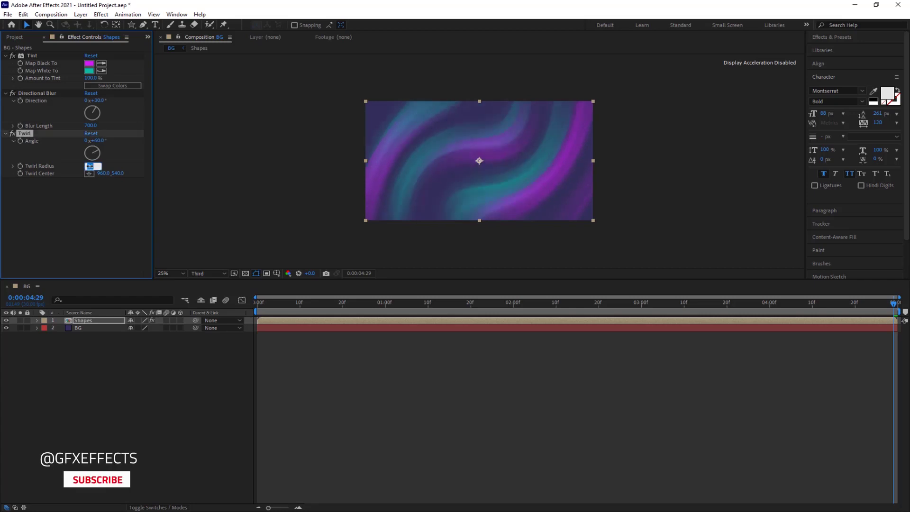
type("60")
key("Return")
Add an adjustment layer above the Shapes layer and apply the Noise effect to it
right_click(78, 343)
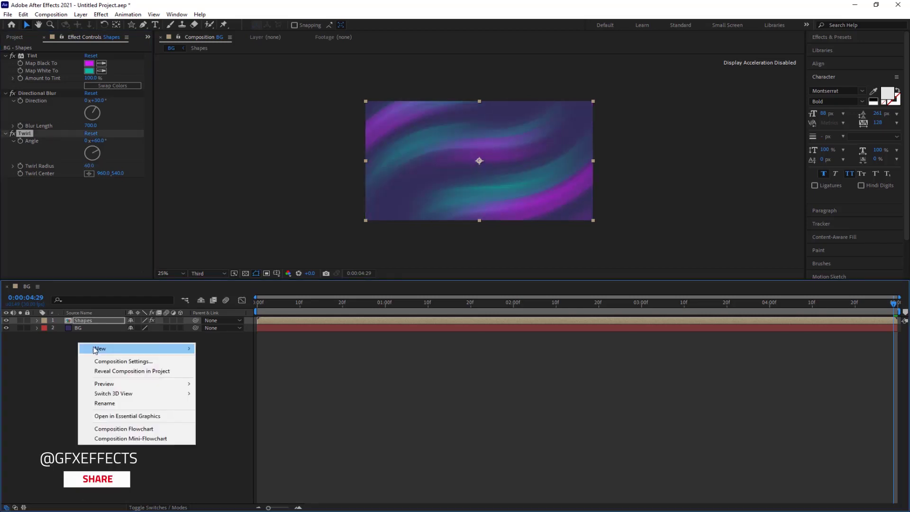
mouse_move(180, 349)
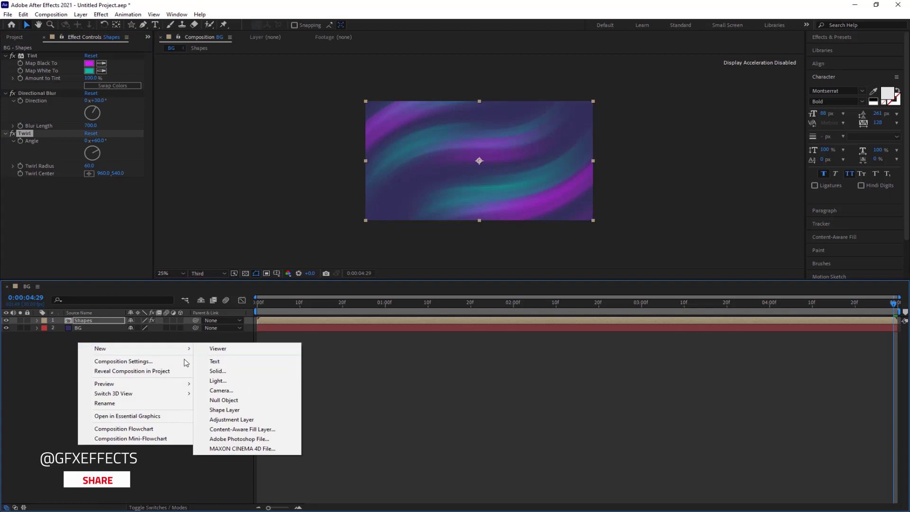
left_click(231, 420)
key("ctrl+space")
type("noise")
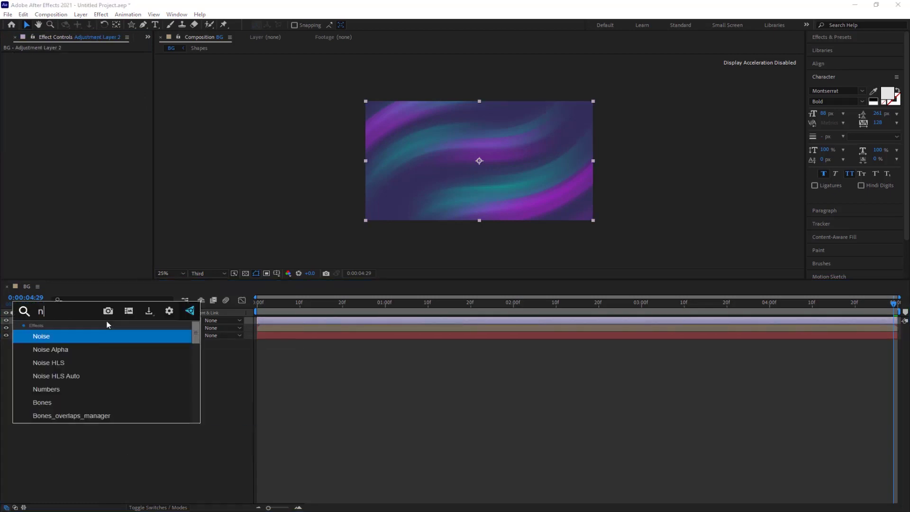
left_click(67, 340)
Set the Amount of Noise to 10% with Use Color Noise off, and preview the animation fitted to the viewer
left_click(89, 63)
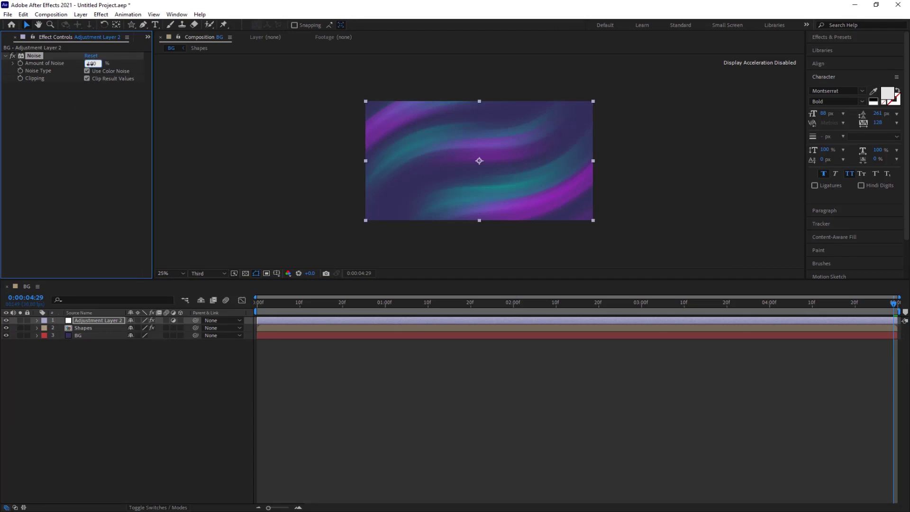
key("Return")
left_click(87, 72)
key("shift+/")
key("space")
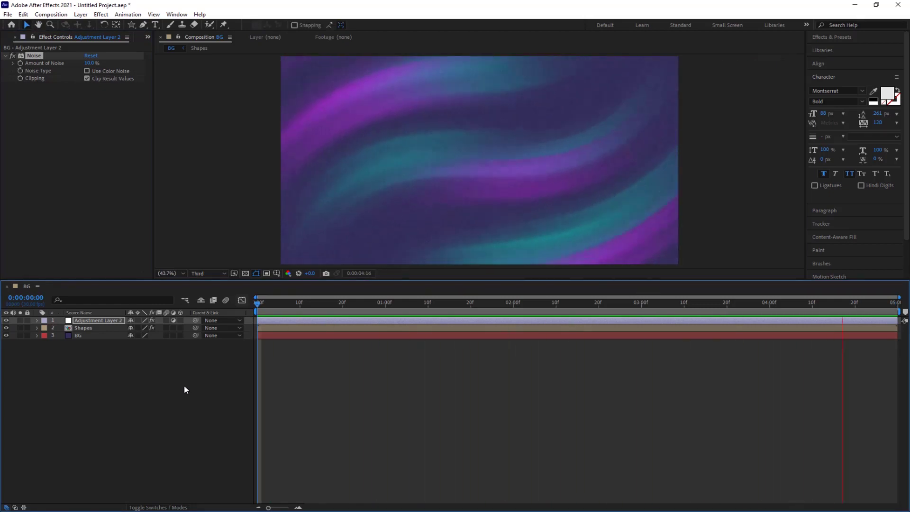
key("space")
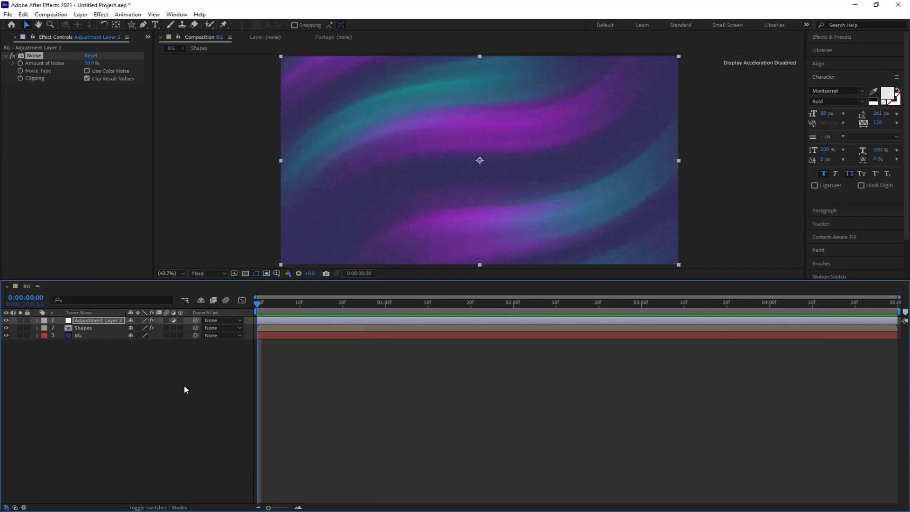
key("space")
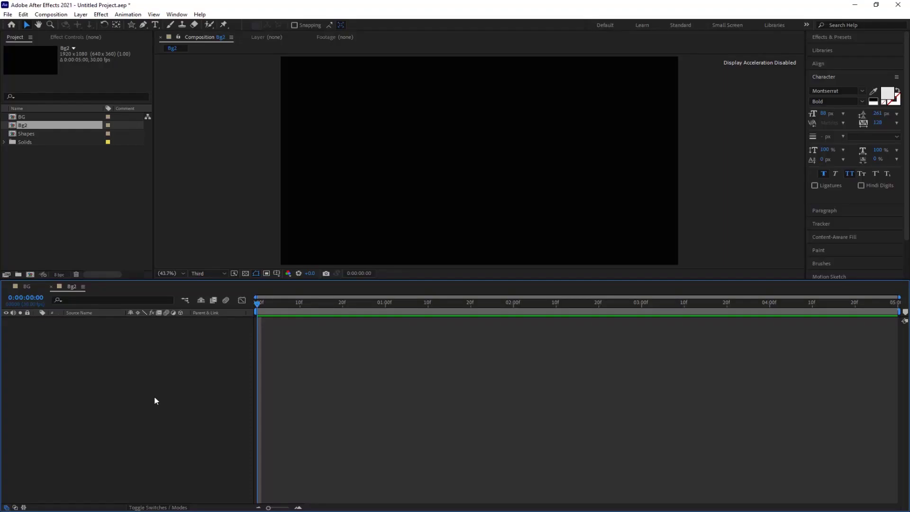
Create a black (000000) solid named BG in the Bg2 composition
right_click(128, 364)
mouse_move(145, 366)
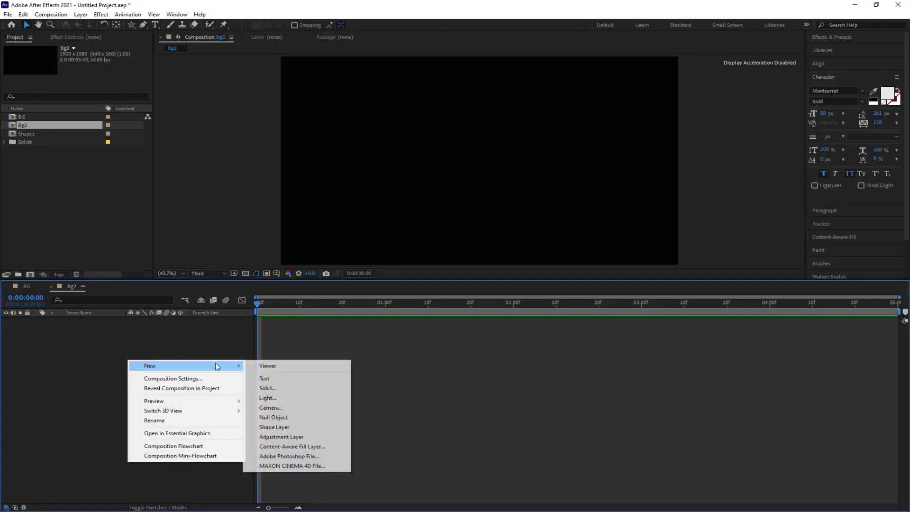
left_click(265, 391)
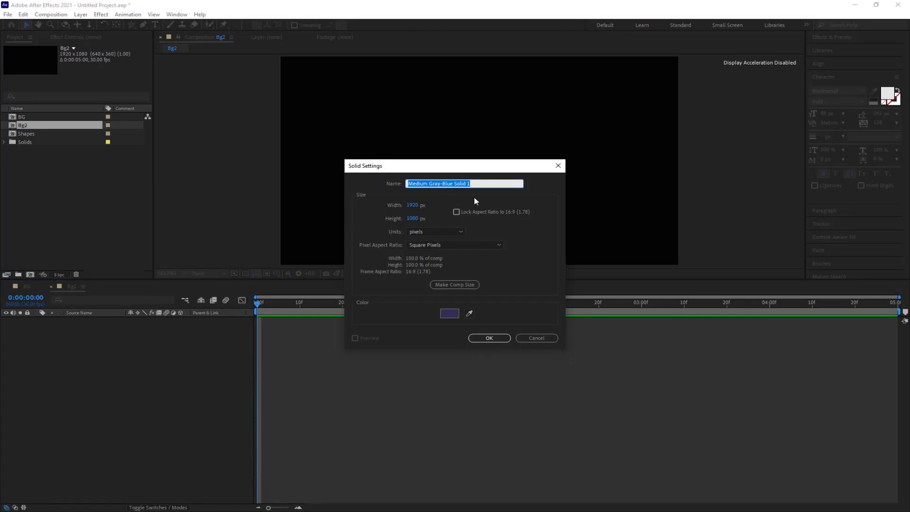
type("BG")
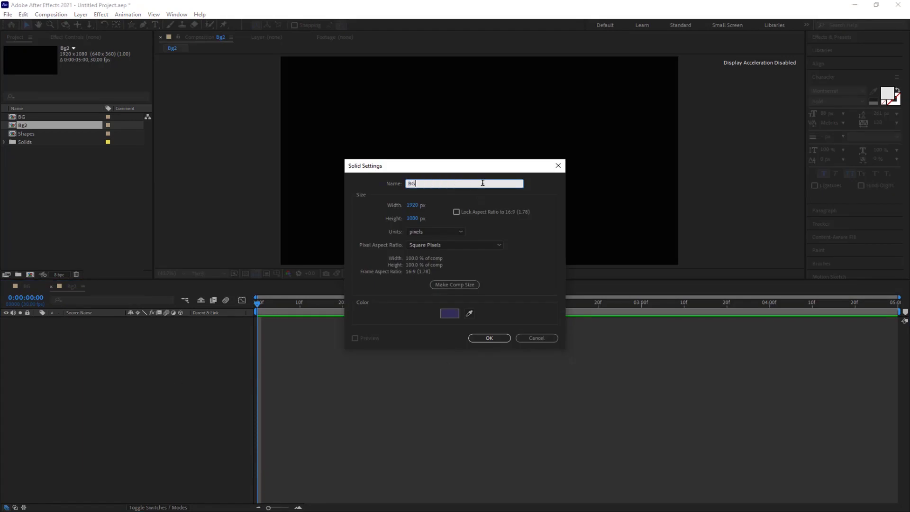
left_click(449, 313)
left_click_drag(412, 312, 333, 318)
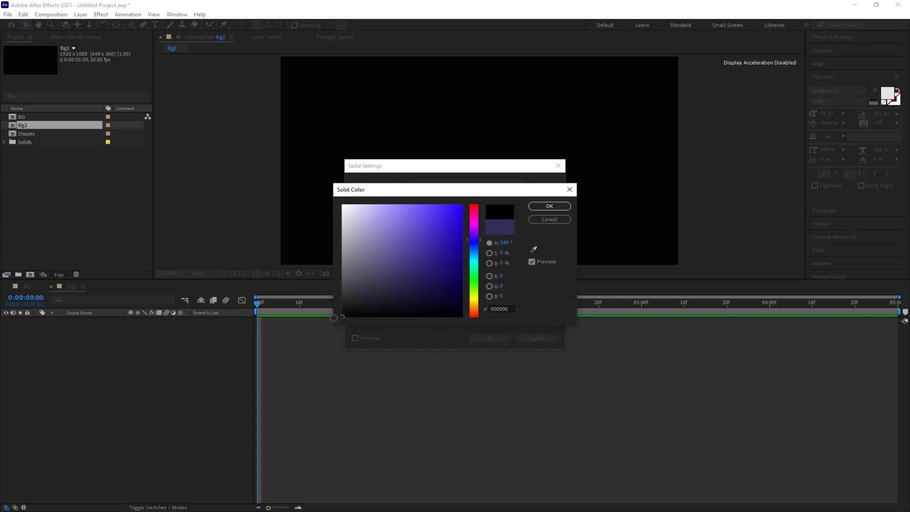
left_click(548, 207)
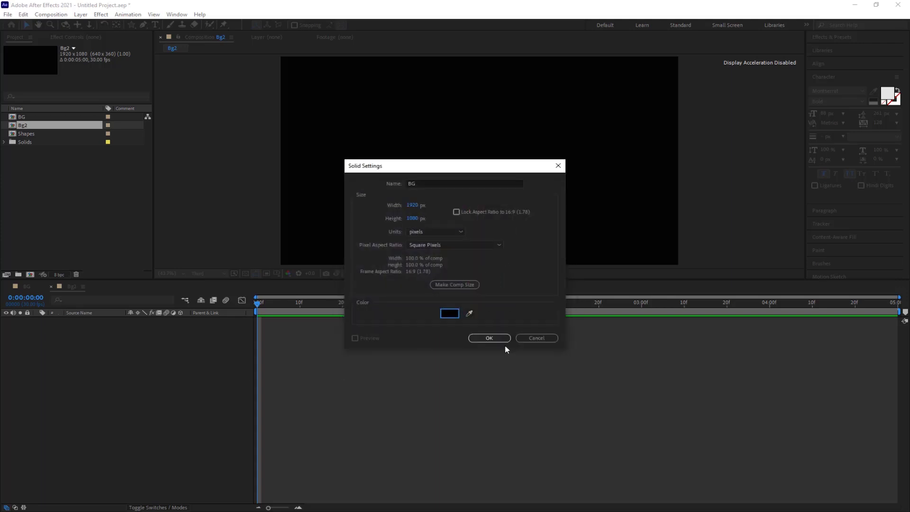
left_click(491, 338)
Apply the CC RepeTile and 4-Color Gradient effects to the BG solid
key("ctrl+space")
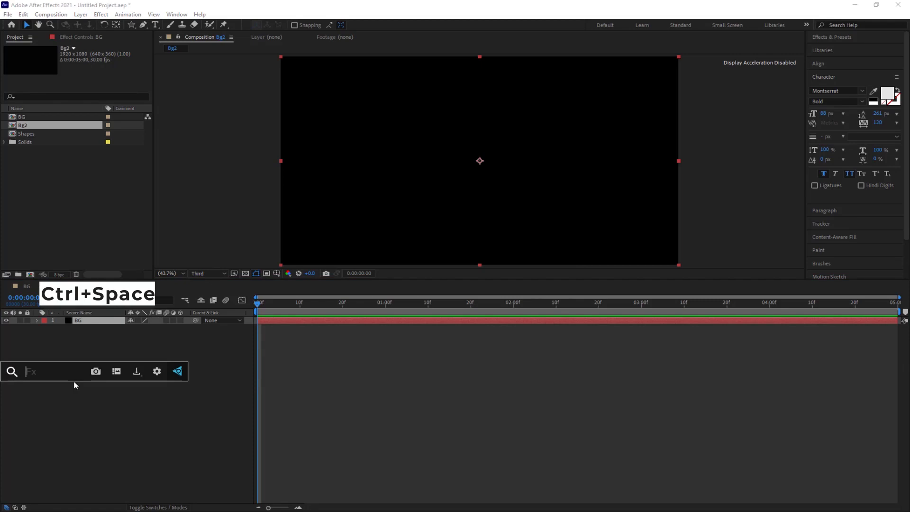
type("cc re")
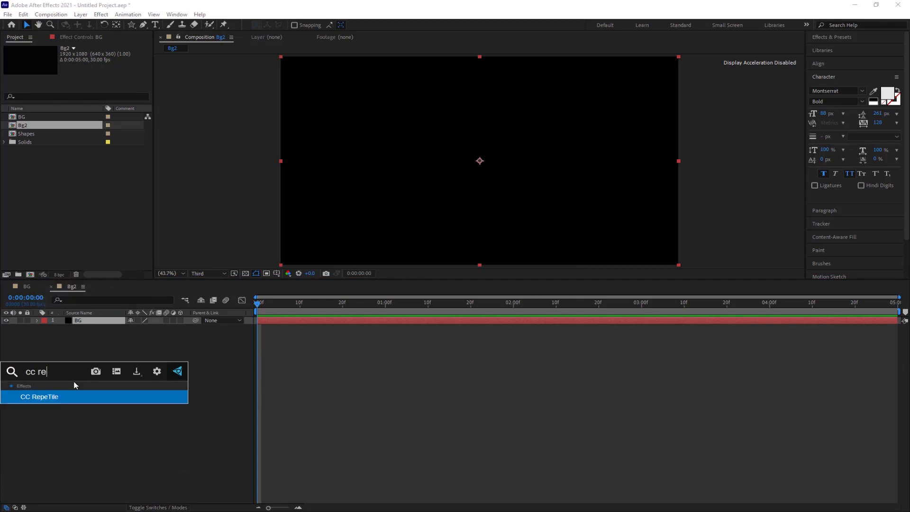
left_click(74, 397)
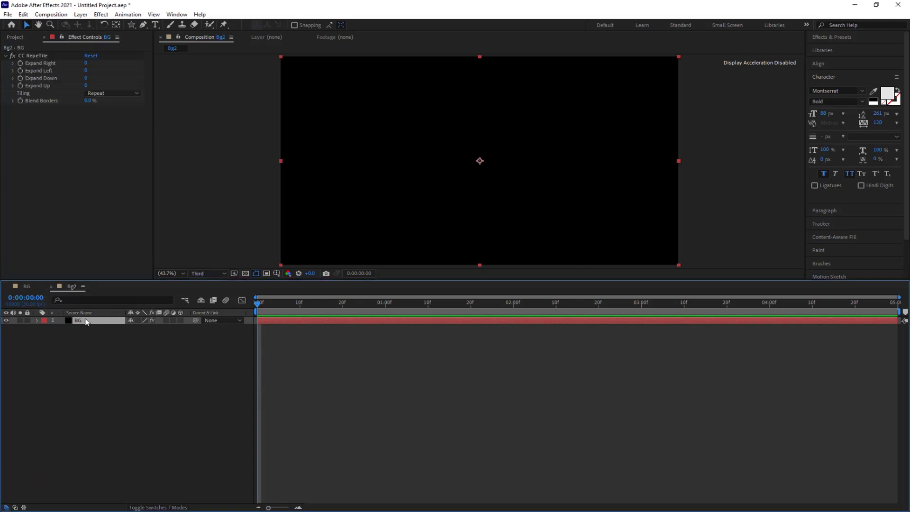
key("ctrl+space")
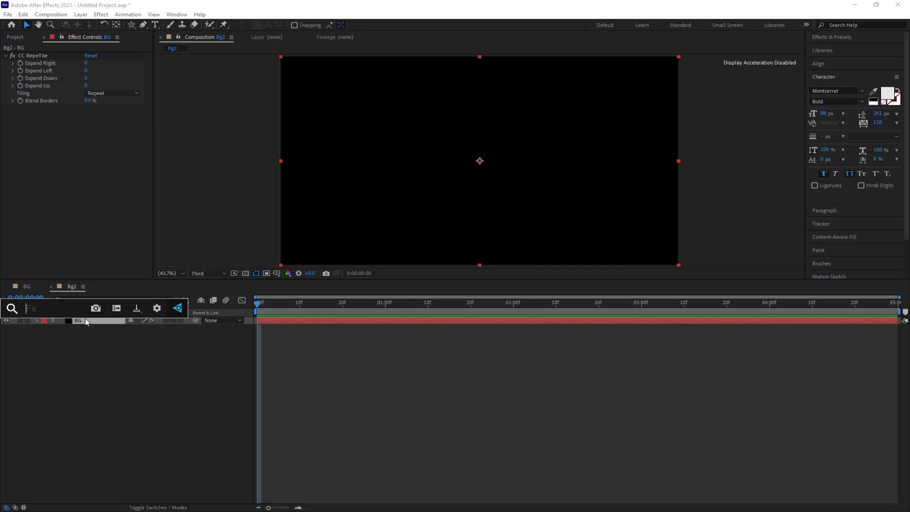
type("4")
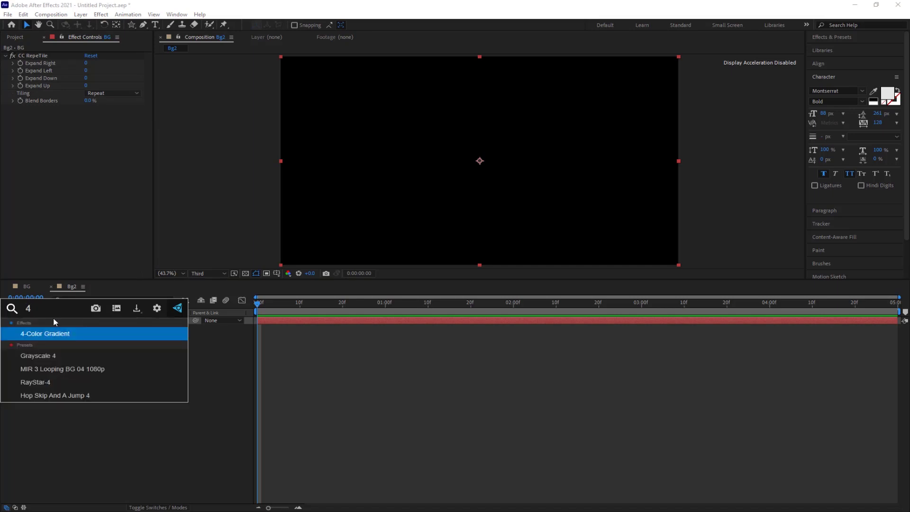
left_click(45, 333)
Add the Fractal Noise and Twirl effects to the BG solid
key("ctrl+space")
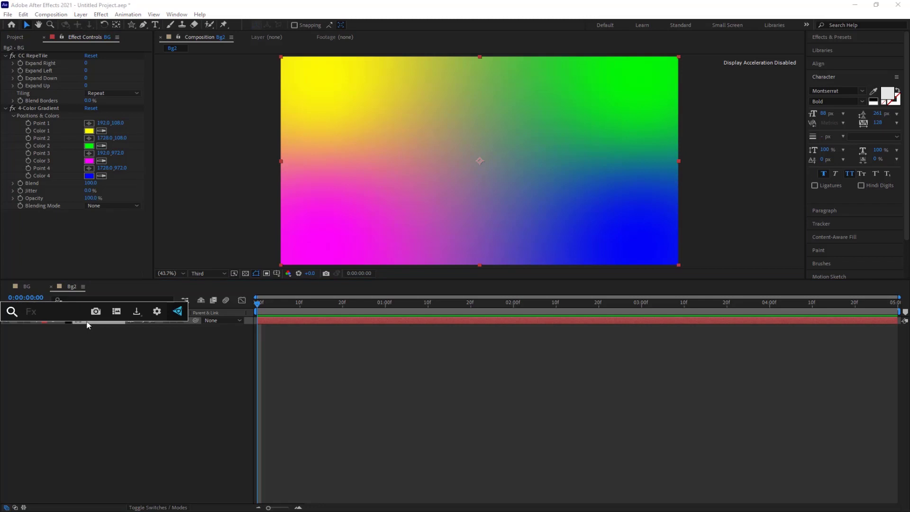
type("fract")
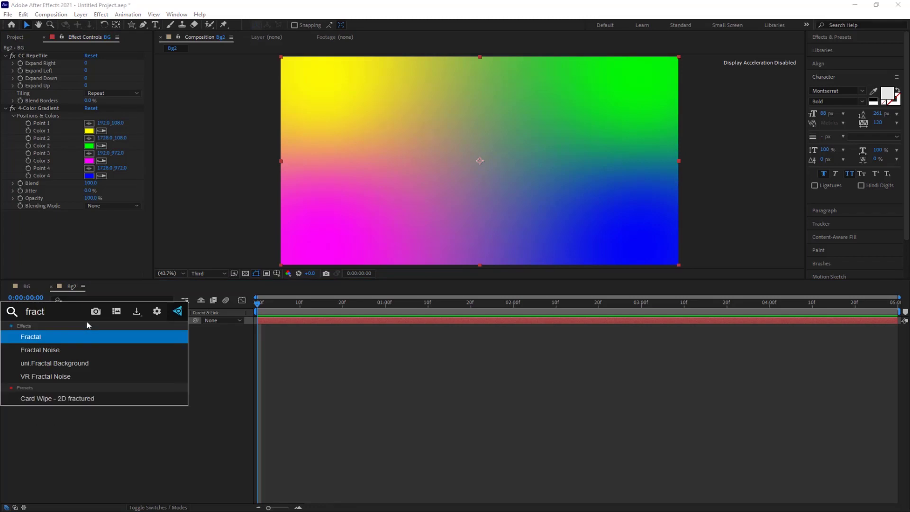
left_click(69, 349)
key("ctrl+space")
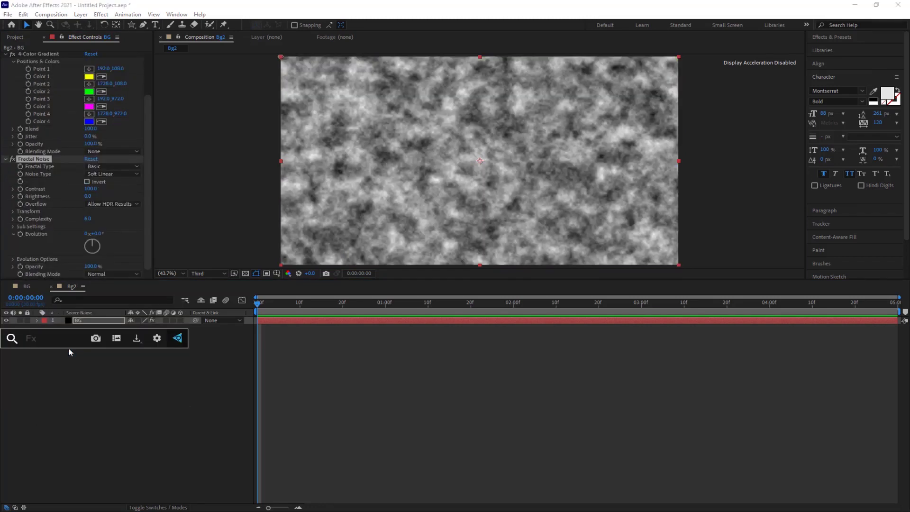
type("twirl")
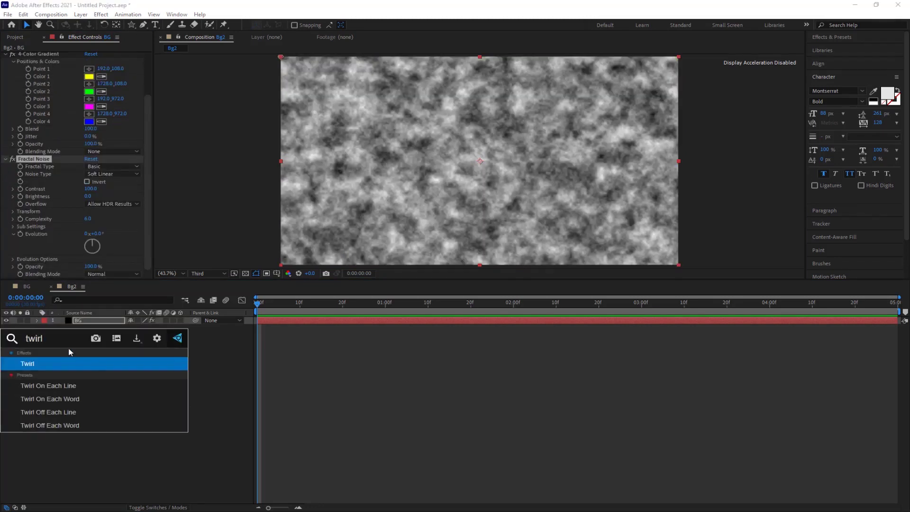
left_click(82, 369)
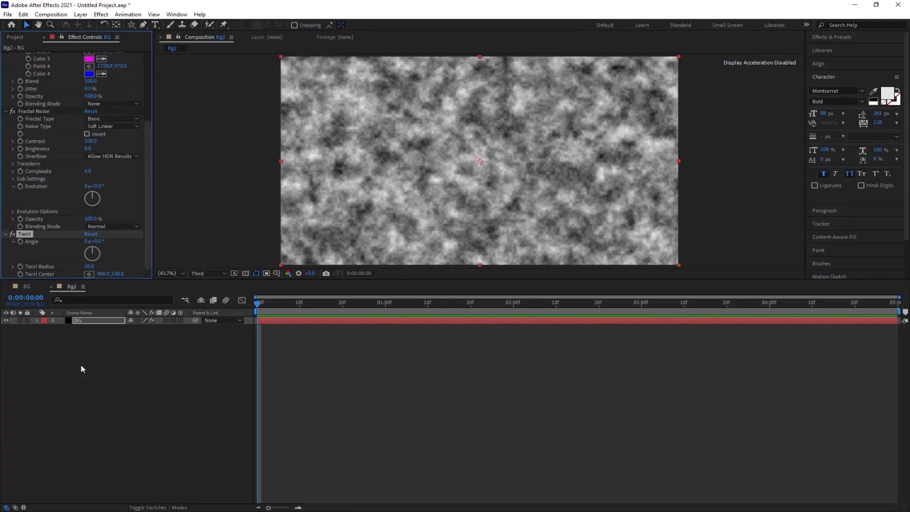
Set CC RepeTile's Expand Right to 2000 and its Expand Left, Down and Up to 1000 each
scroll(41, 151, "up", 5)
left_click(33, 56)
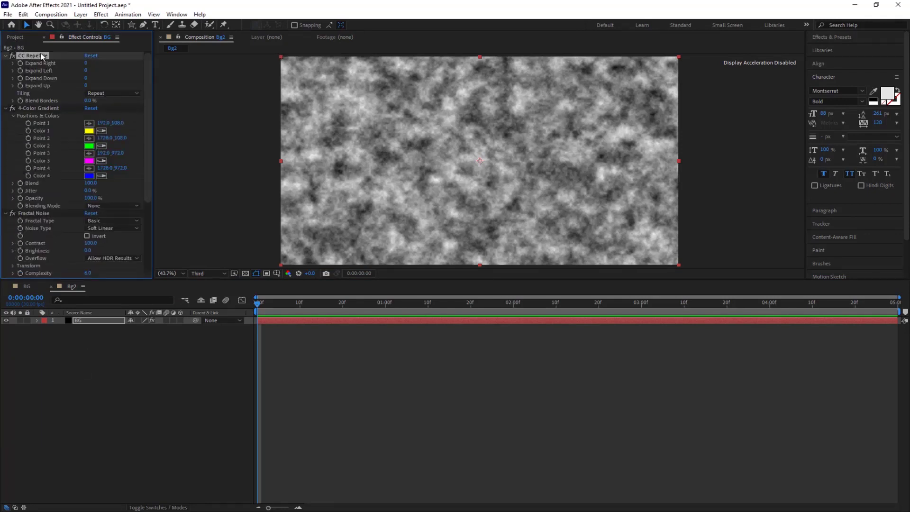
left_click(86, 63)
key("Return")
left_click(87, 70)
type("1000")
key("Return")
left_click(87, 78)
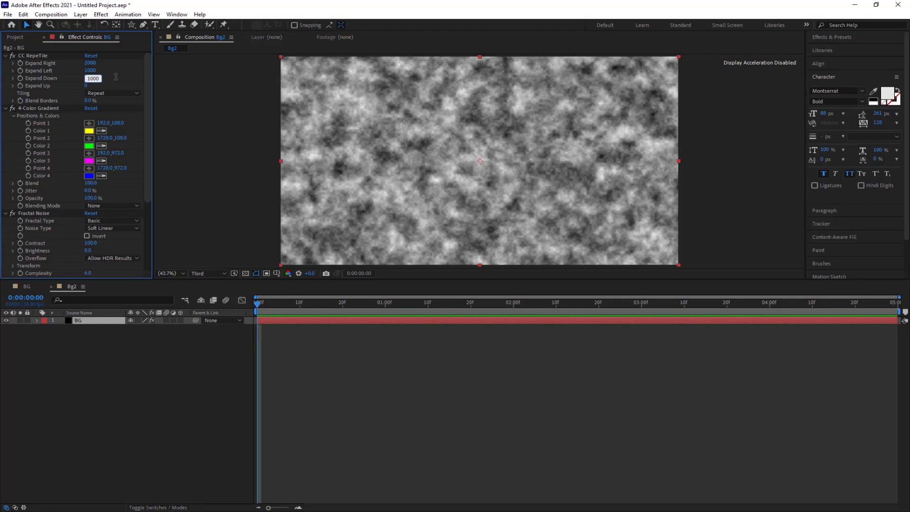
type("1000")
key("Return")
left_click(87, 85)
type("1000")
key("Return")
Change Color 1 of the 4-Color Gradient to a darker yellow (C9C90D)
left_click(38, 109)
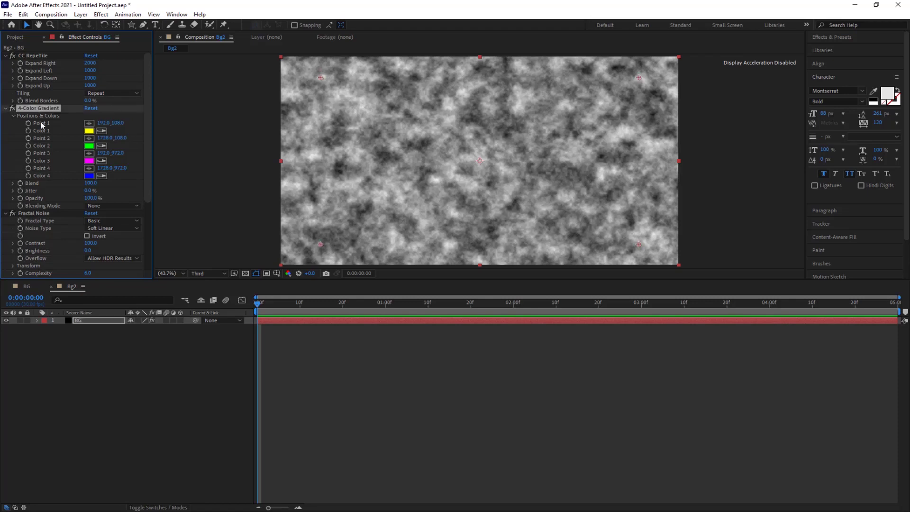
left_click(89, 132)
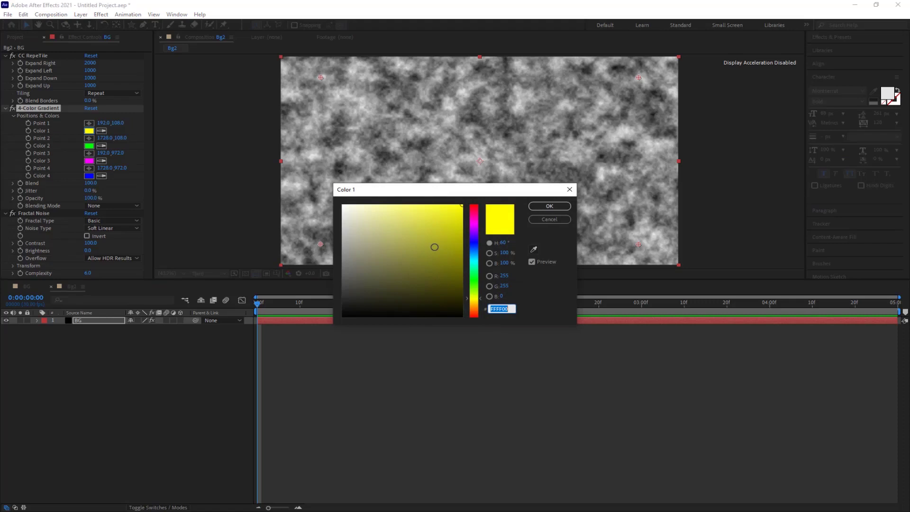
mouse_move(435, 247)
left_mouse_down()
mouse_move(448, 259)
mouse_move(455, 228)
left_mouse_up()
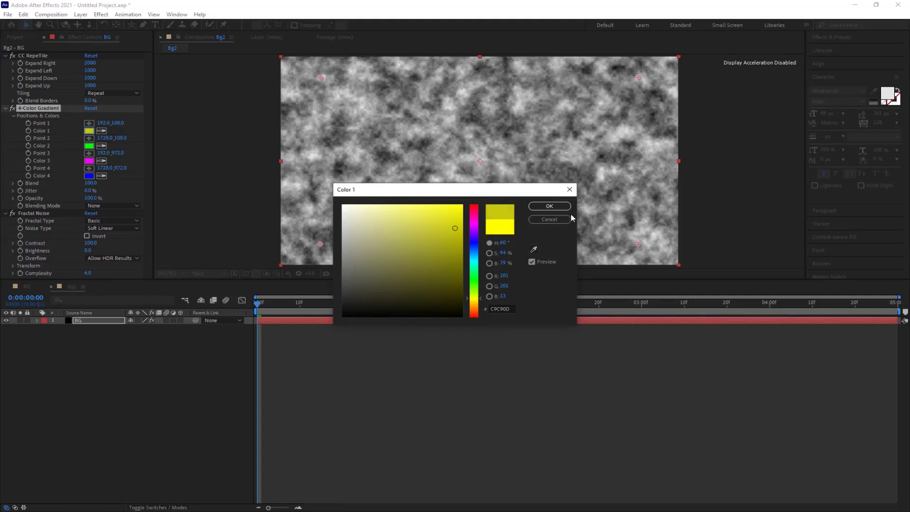
left_click(549, 206)
Change Color 2 of the 4-Color Gradient to orange
left_click(89, 146)
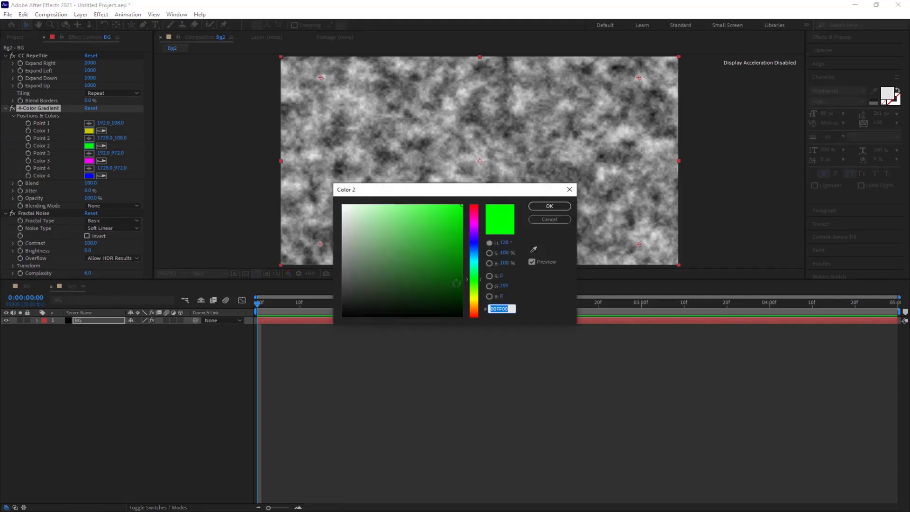
left_click(473, 310)
left_click(420, 210)
mouse_move(473, 309)
left_mouse_down()
mouse_move(455, 251)
mouse_move(457, 296)
left_mouse_up()
left_click(448, 213)
left_click(549, 206)
Change the 4-Color Gradient's Color 3 to dark maroon and Color 4 to dark green
left_click(89, 160)
left_click(550, 206)
left_click(89, 176)
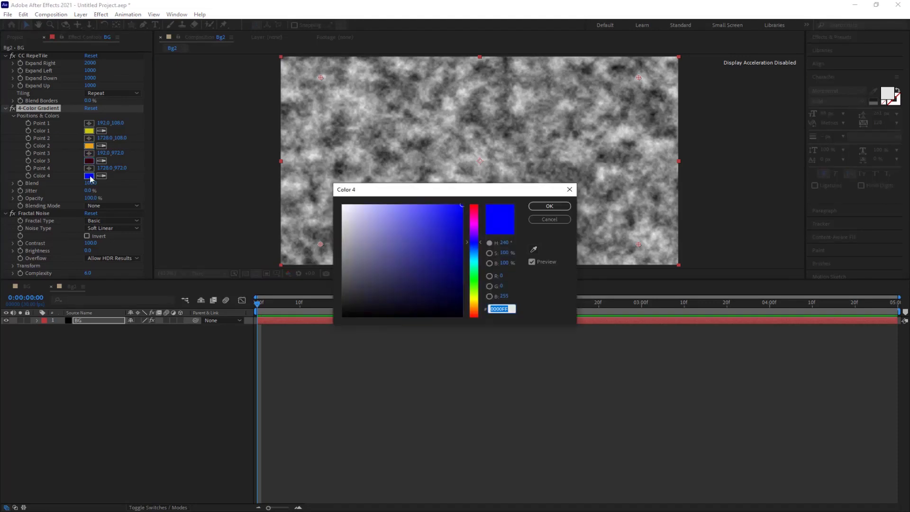
left_click(474, 280)
left_click(452, 288)
left_click(550, 206)
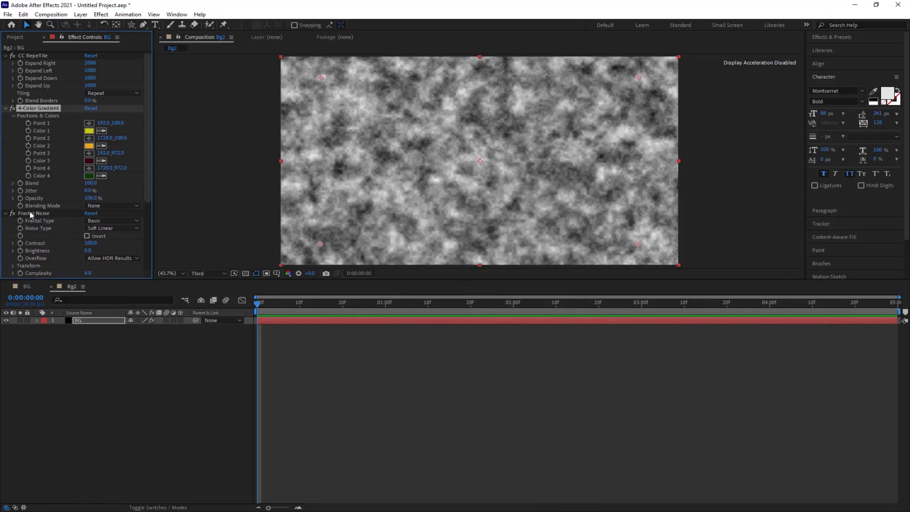
Set the Fractal Noise to the Block noise type with Contrast 200 and Brightness -30
left_click(31, 214)
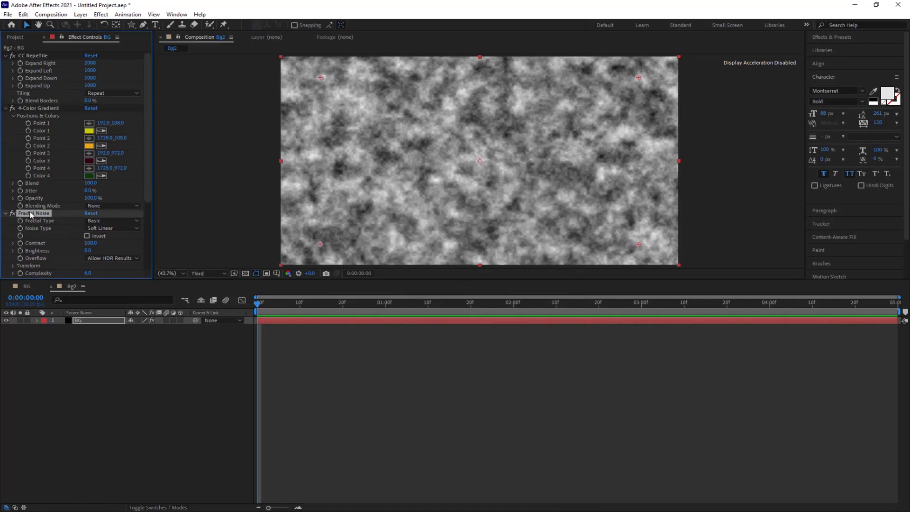
left_click(135, 231)
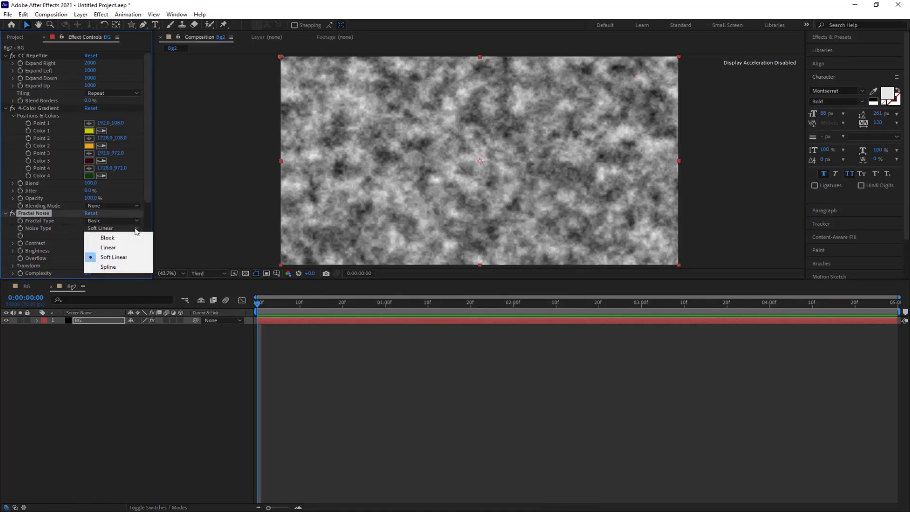
left_click(114, 240)
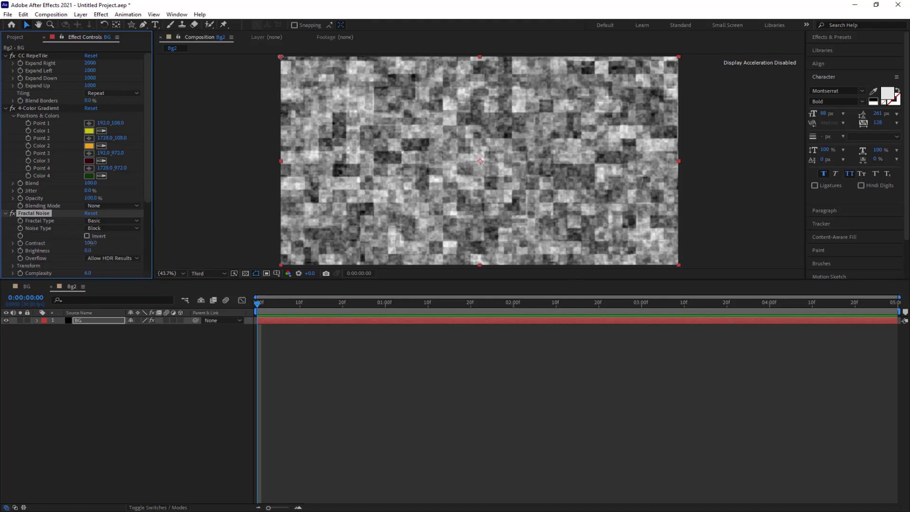
left_click(90, 243)
type("200")
key("Return")
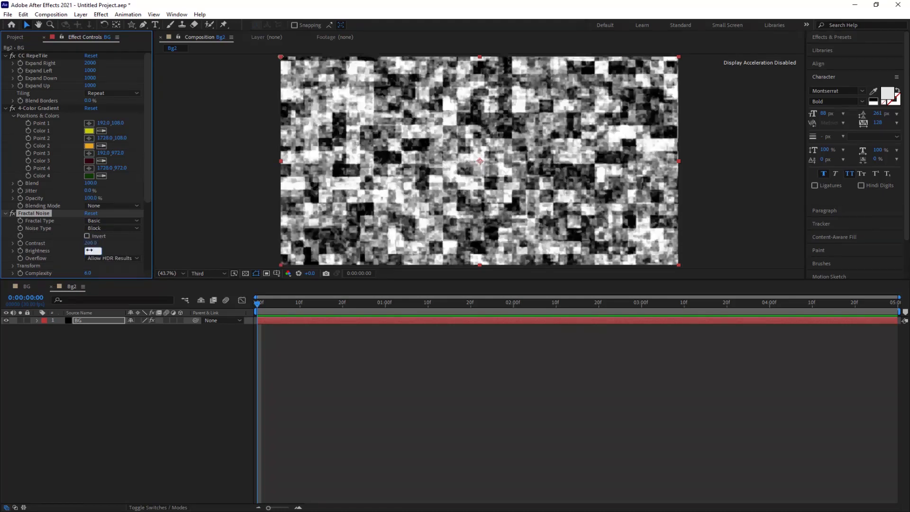
key("Return")
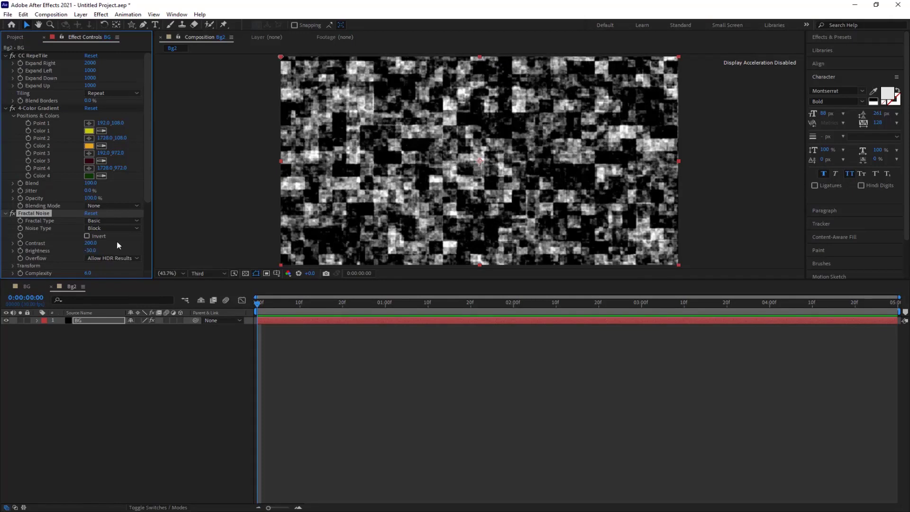
Set the Fractal Noise Complexity to 1 and its Blending Mode to Overlay
scroll(116, 241, "down", 3)
left_click(88, 213)
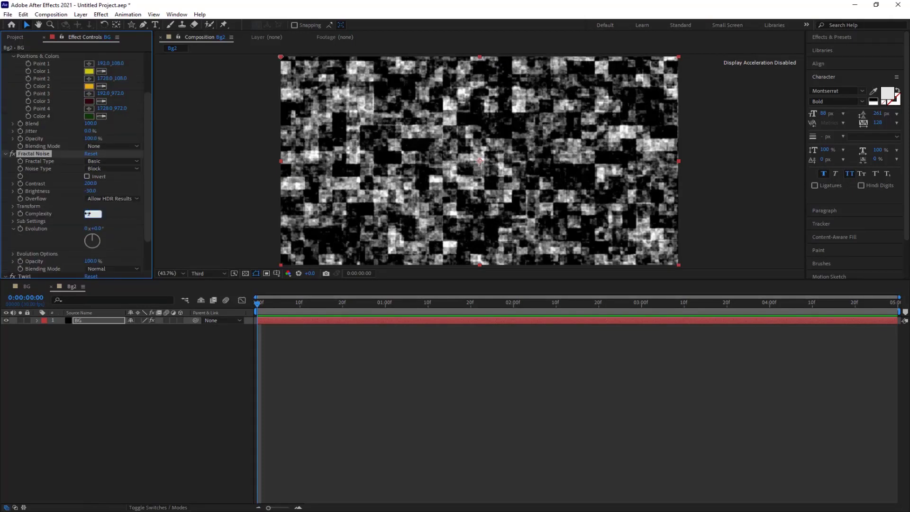
type("1")
key("Return")
scroll(136, 253, "down", 1)
left_click(137, 250)
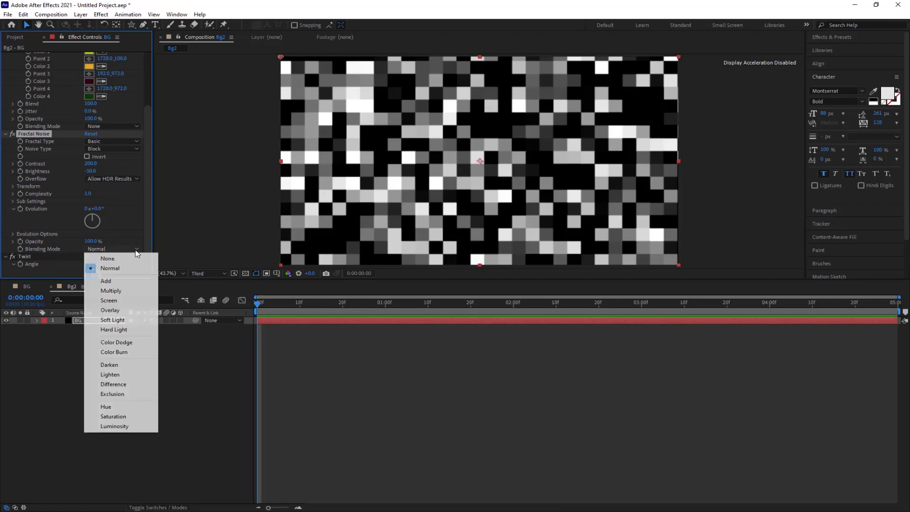
left_click(120, 309)
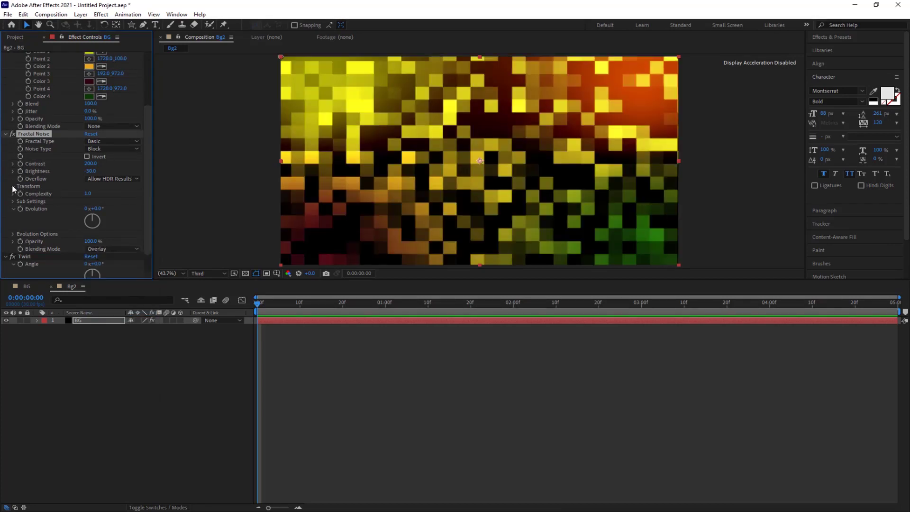
In the Fractal Noise transform, set Rotation to 35°, turn off Uniform Scaling, and set Scale Width to 1300 and Scale Height to 600
left_click(13, 187)
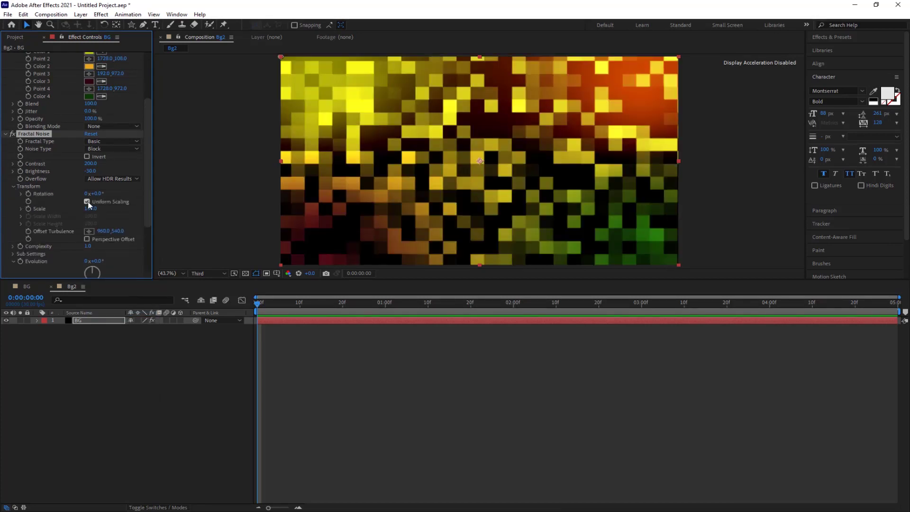
left_click(97, 193)
type("35")
left_click(86, 201)
left_click(90, 216)
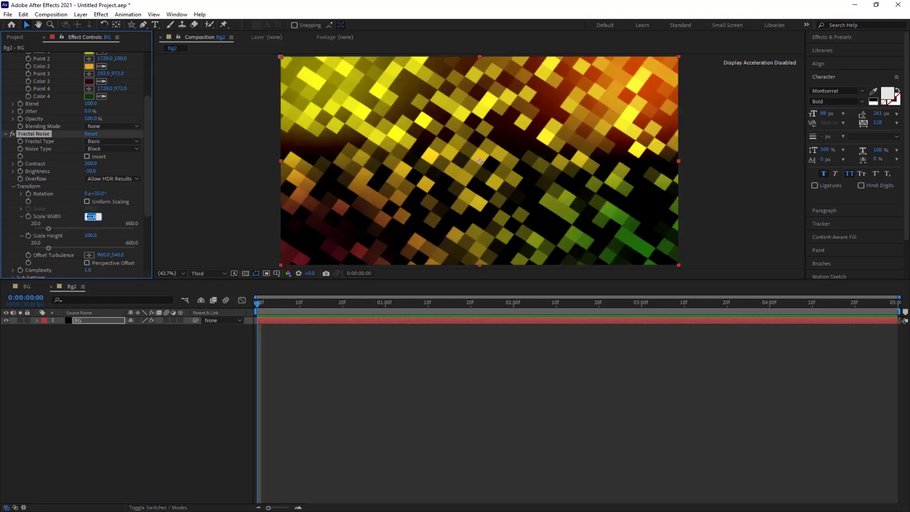
key("BackSpace")
type("1300")
left_click(90, 235)
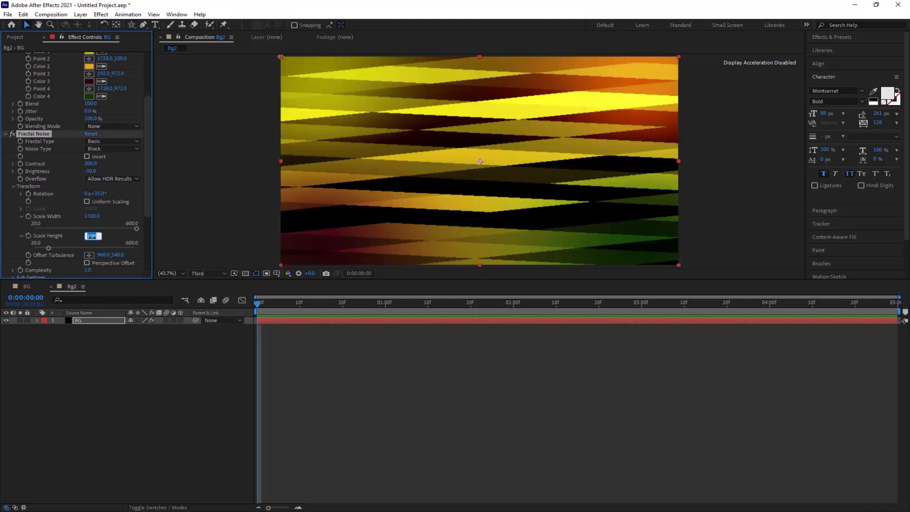
type("600")
left_click(108, 225)
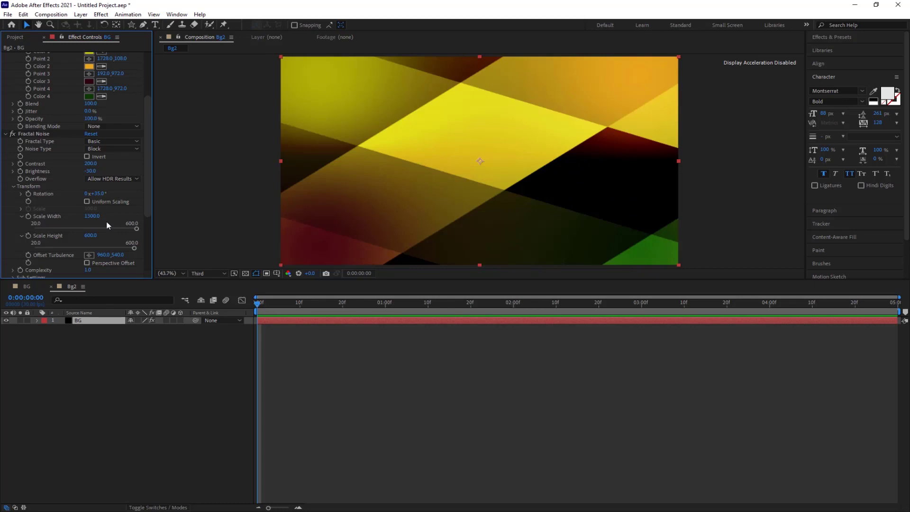
Set the Twirl effect's Angle to 230° and its Twirl Radius to 66
scroll(108, 226, "down", 5)
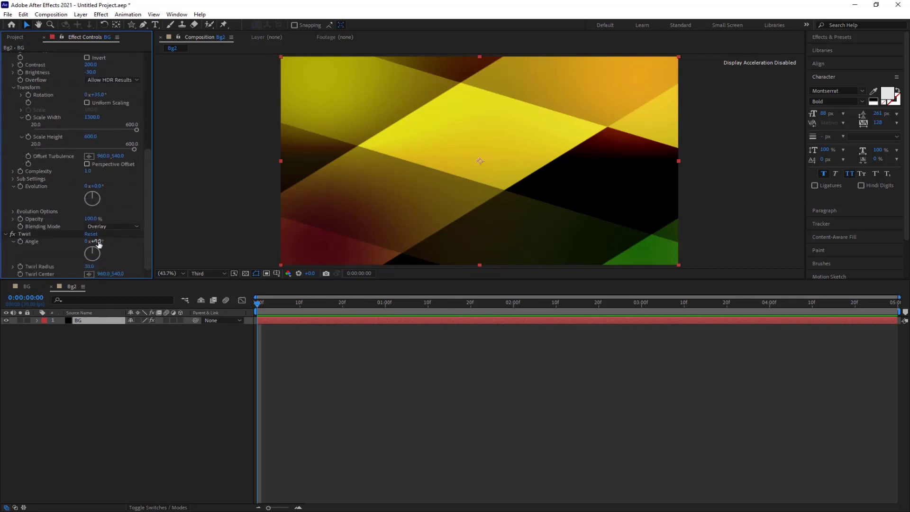
left_click(96, 242)
type("230")
left_click(89, 267)
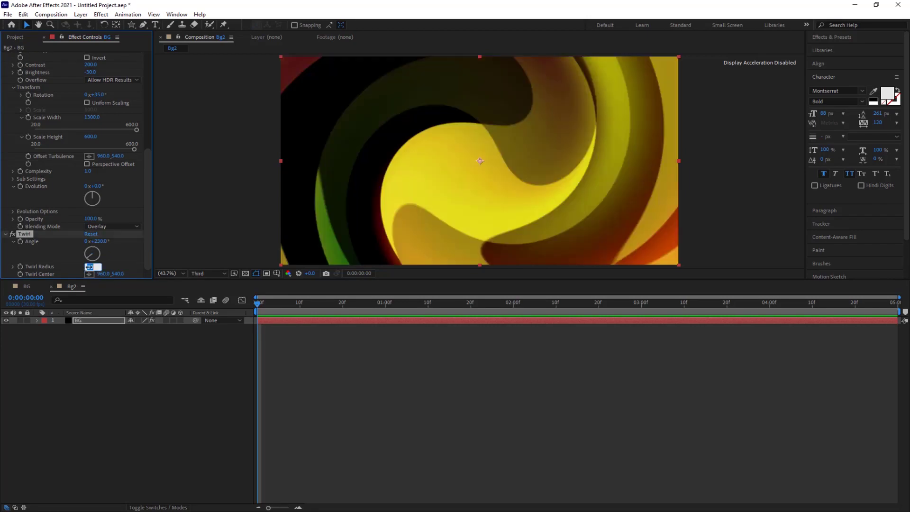
type("66")
left_click(119, 259)
Add the expression wiggle(0.5,500) to Point 1 of the 4-Color Gradient
scroll(86, 249, "up", 6)
scroll(86, 249, "up", 2)
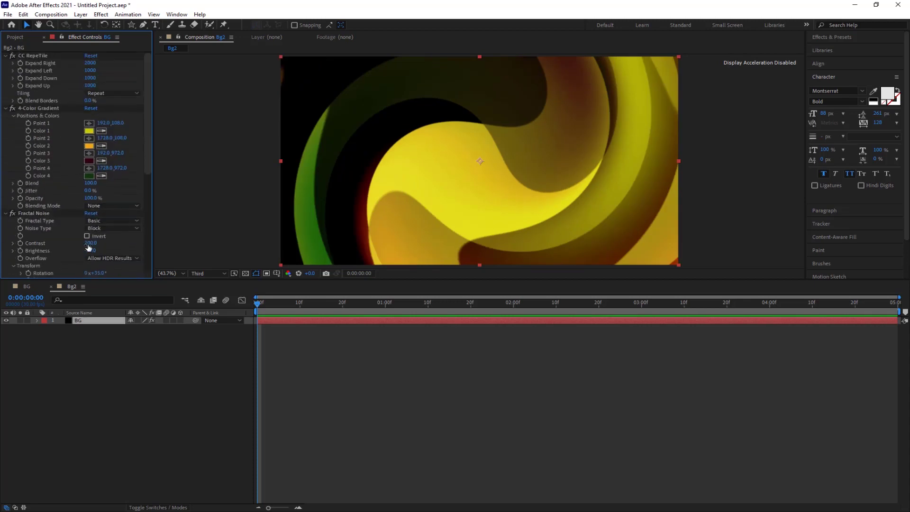
left_click(39, 109)
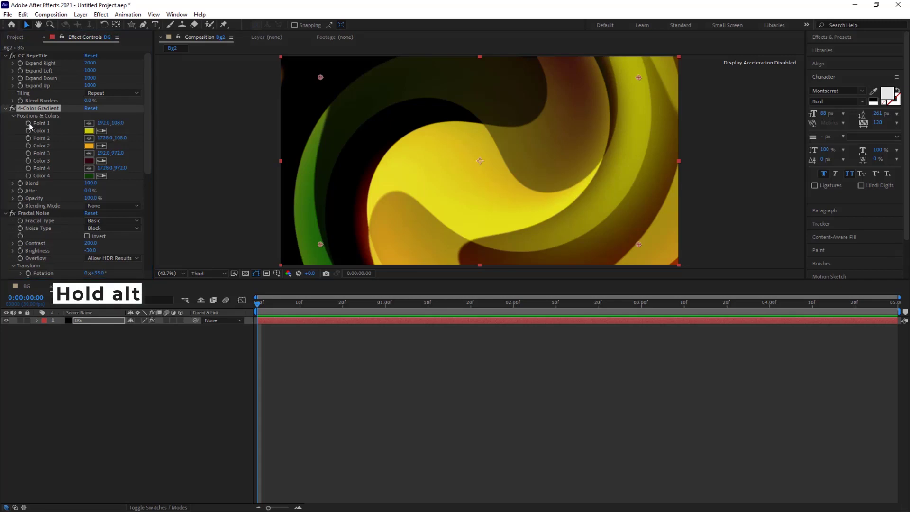
left_click(28, 123, "alt")
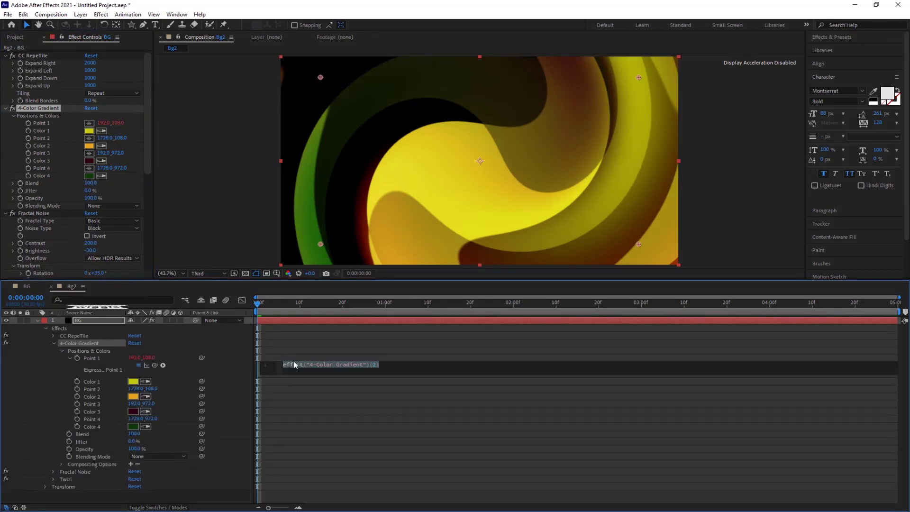
type("wiggle")
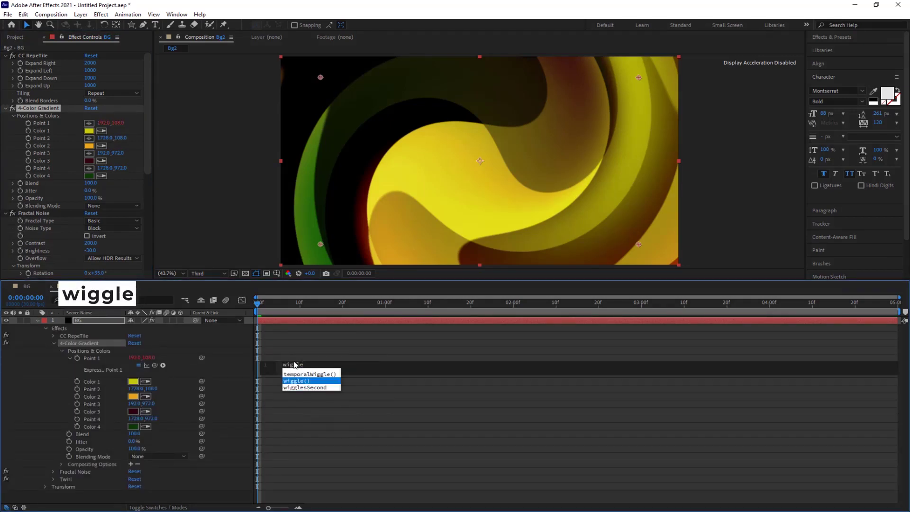
key("Return")
type("0.5")
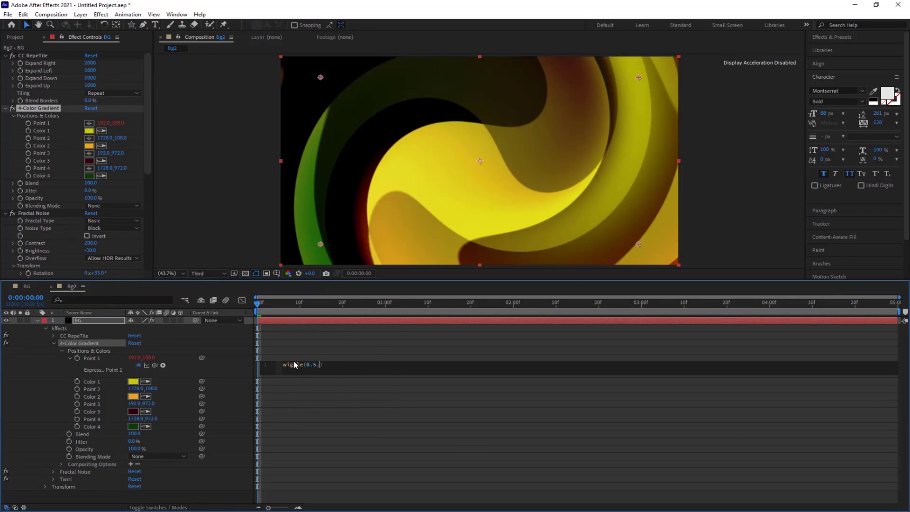
type(",500")
Copy Point 1 with its wiggle expression onto Points 2, 3 and 4 of the 4-Color Gradient
left_click(89, 358)
key("ctrl+c")
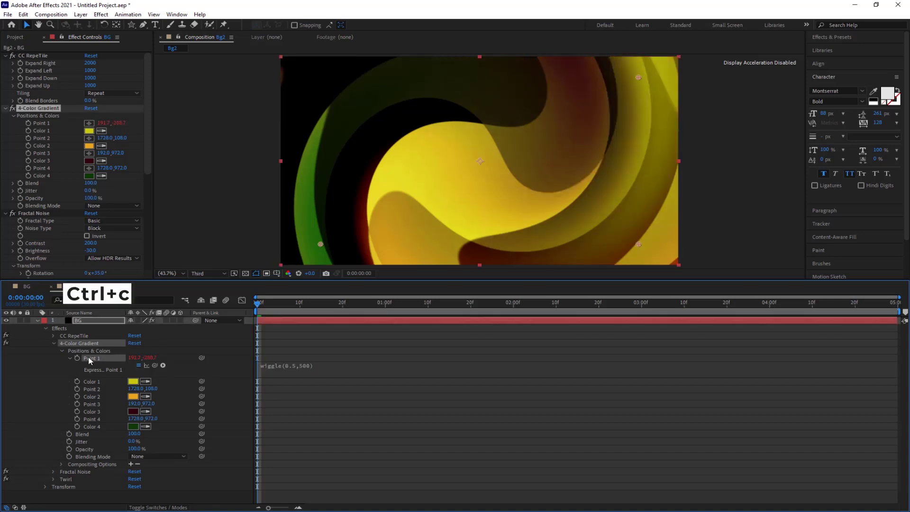
left_click(97, 389)
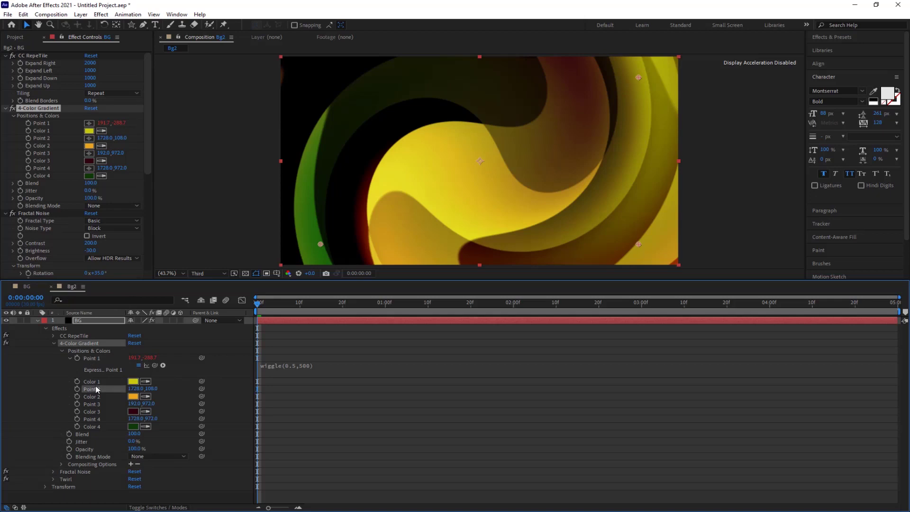
key("ctrl+v")
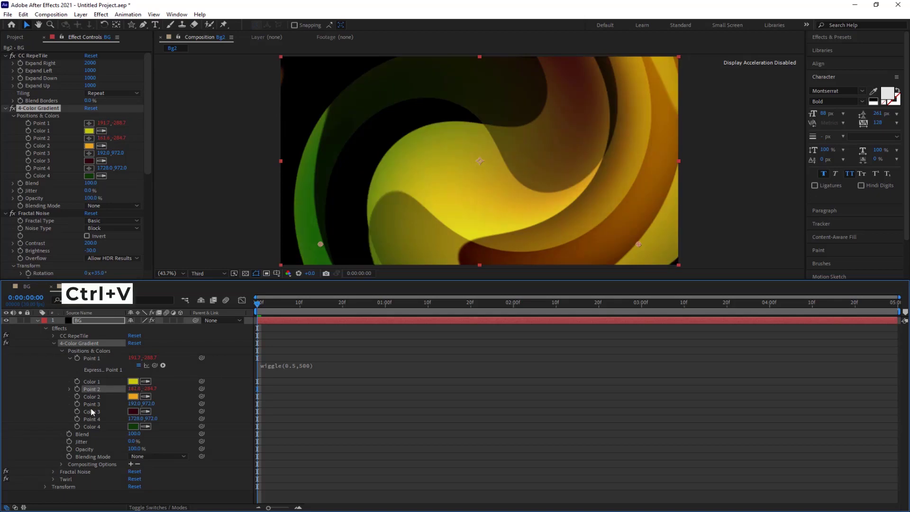
left_click(93, 407)
key("ctrl+v")
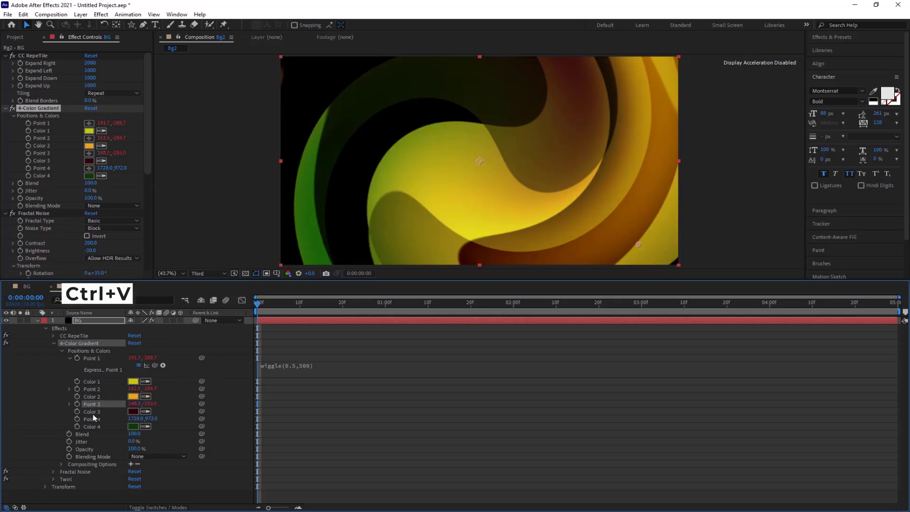
left_click(94, 420)
key("ctrl+v")
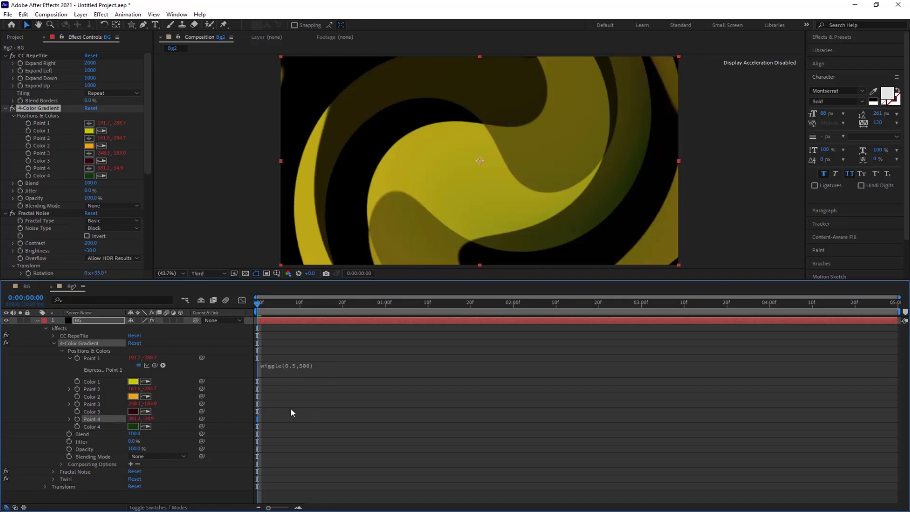
Add the expression time*150 to the Evolution property of the BG layer's Fractal Noise effect
left_click(48, 213)
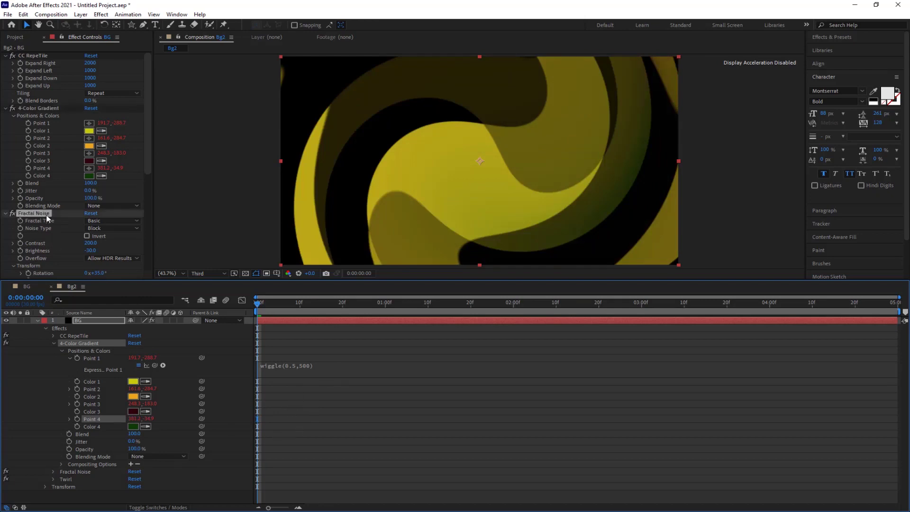
scroll(47, 218, "down", 2)
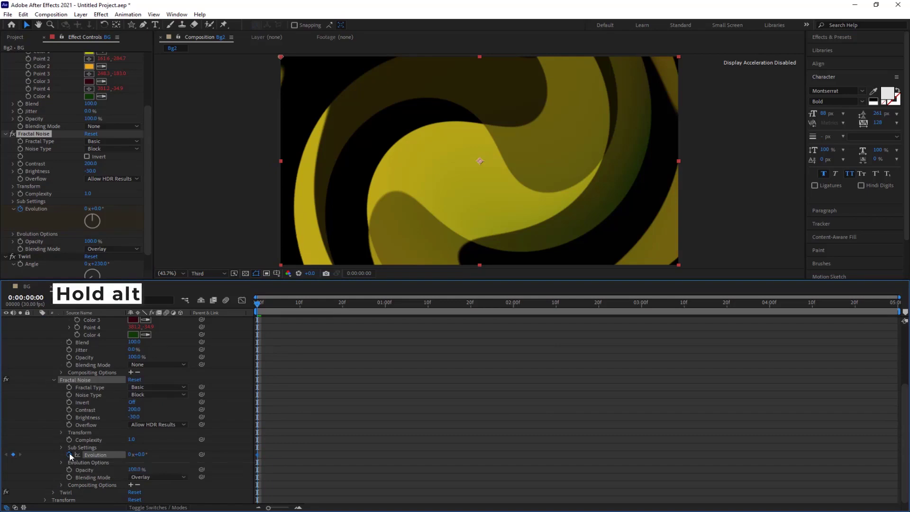
left_click(70, 456, "alt")
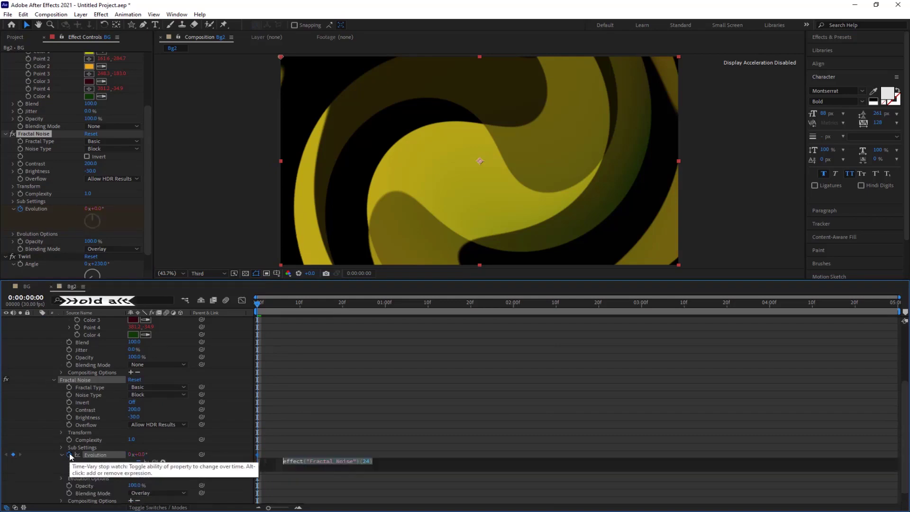
key("BackSpace")
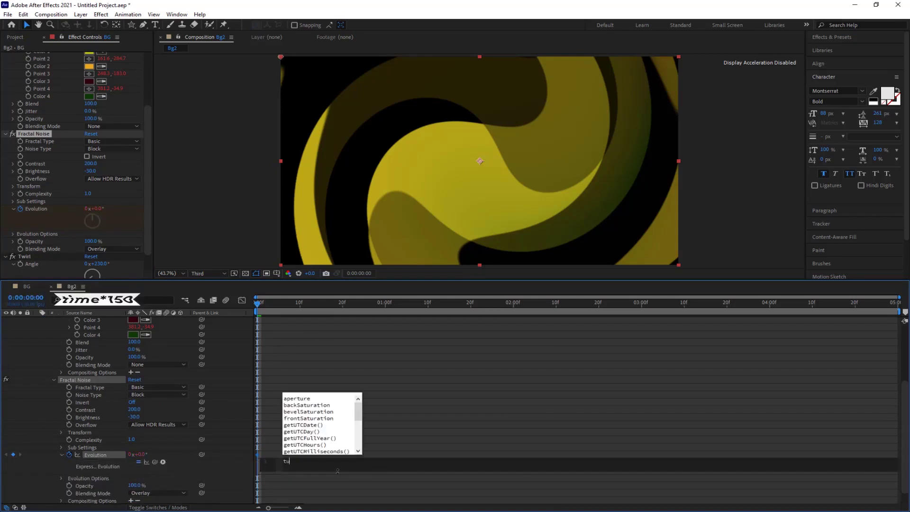
type("time")
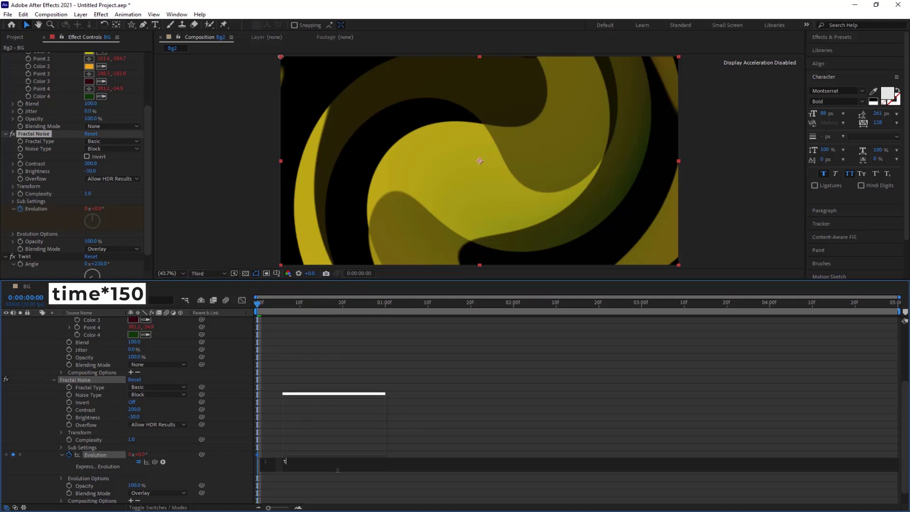
type("*150")
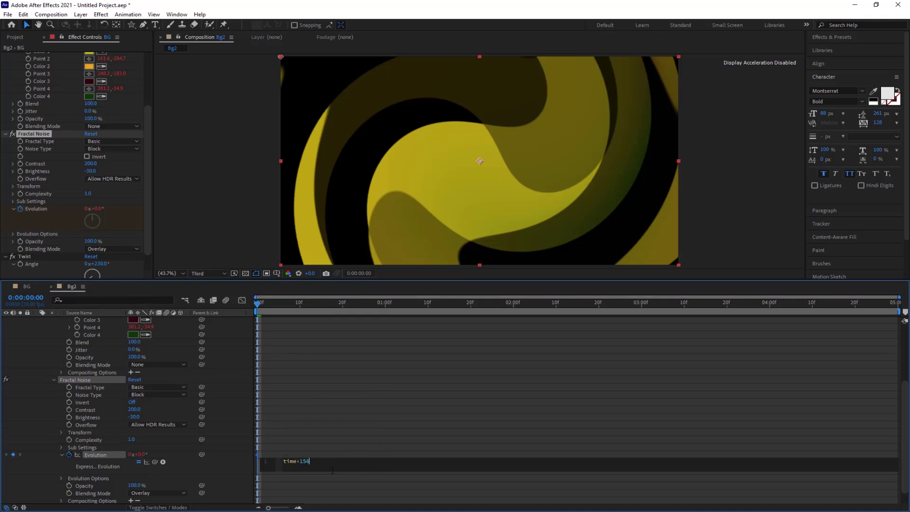
left_click(235, 468)
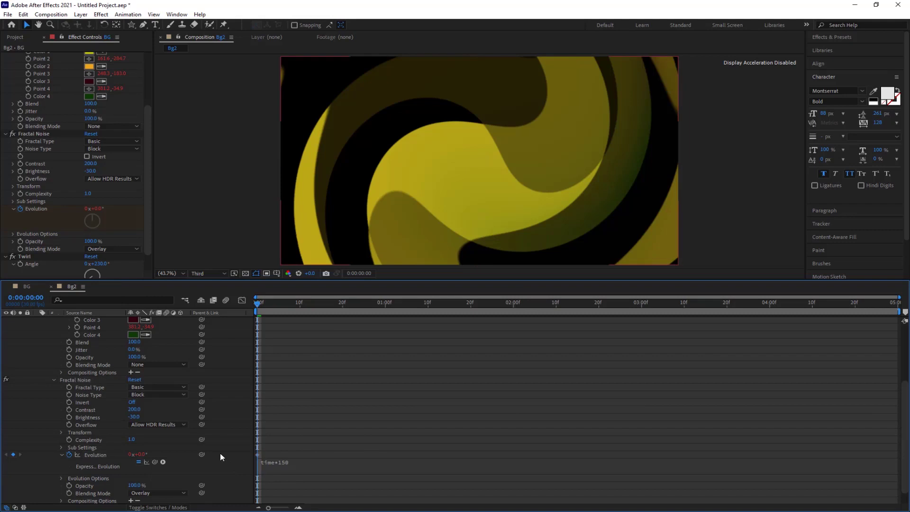
Collapse the BG layer's properties and add the expression time*15 to its Rotation
scroll(200, 440, "up", 2)
scroll(200, 440, "up", 3)
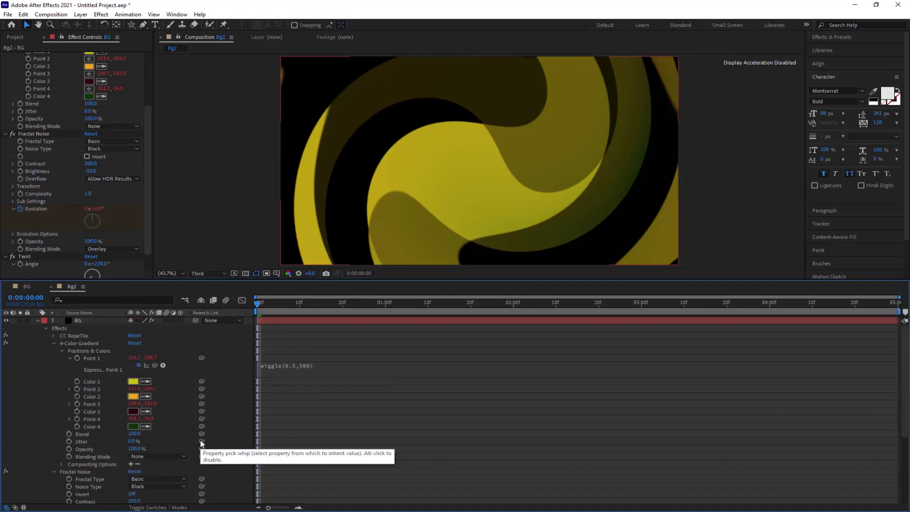
left_click(37, 320)
left_click(89, 323)
key("r")
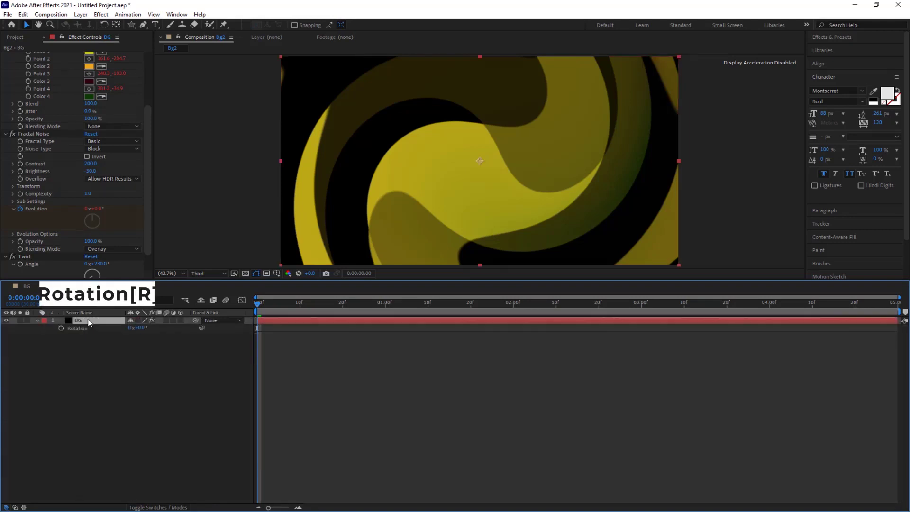
left_click(60, 328, "alt")
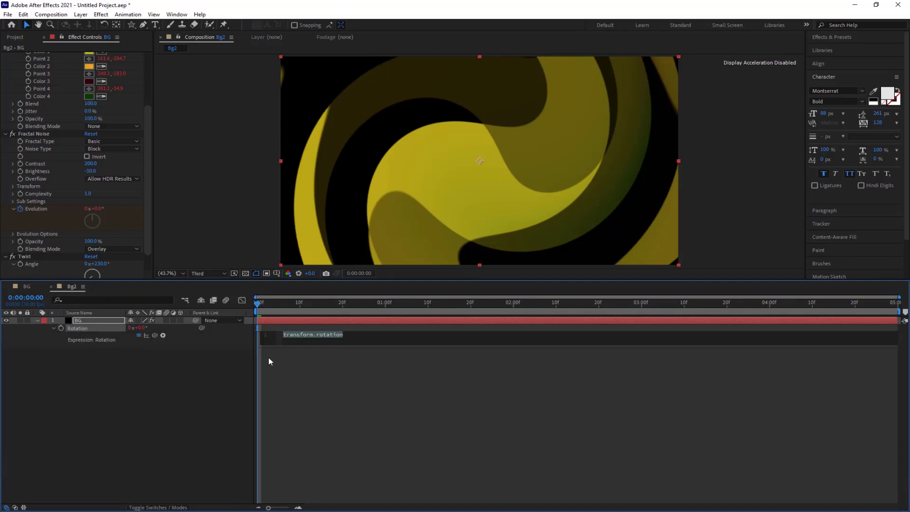
type("time*15")
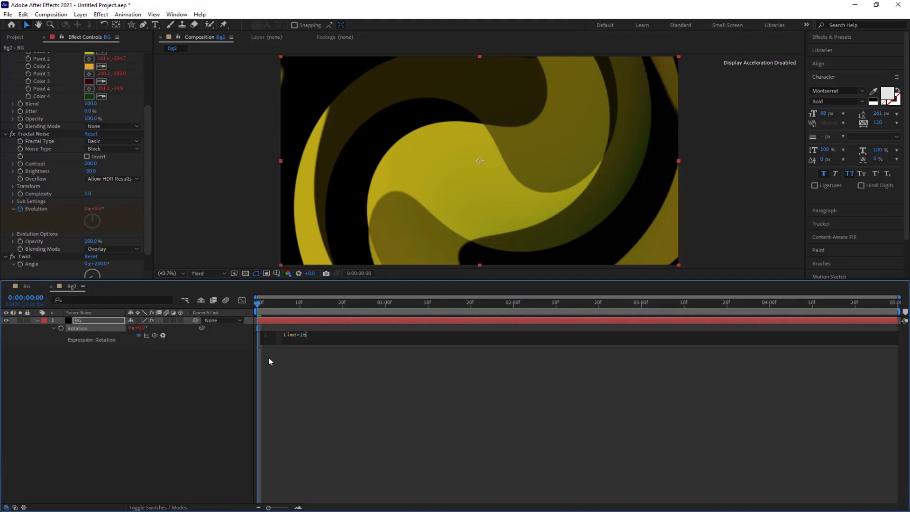
key("KP_Enter")
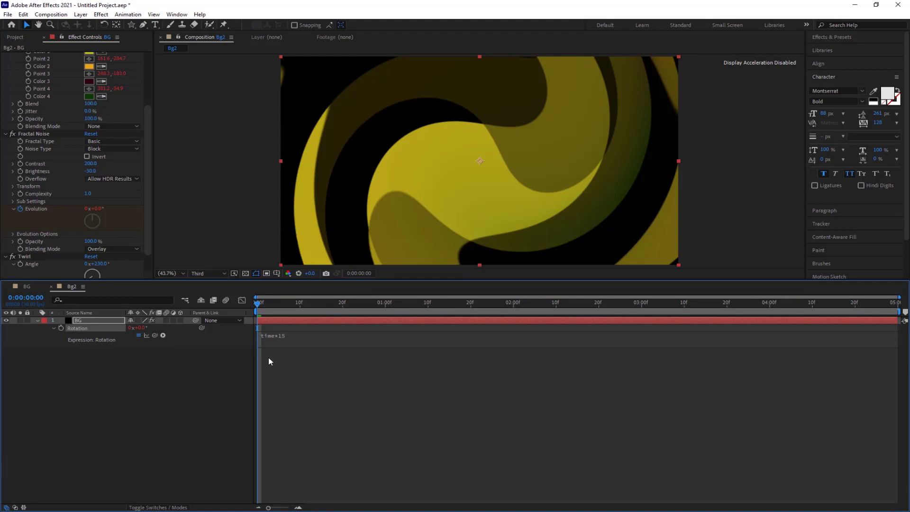
Create a new adjustment layer above BG in the Bg2 composition and apply the Noise effect to it
right_click(50, 385)
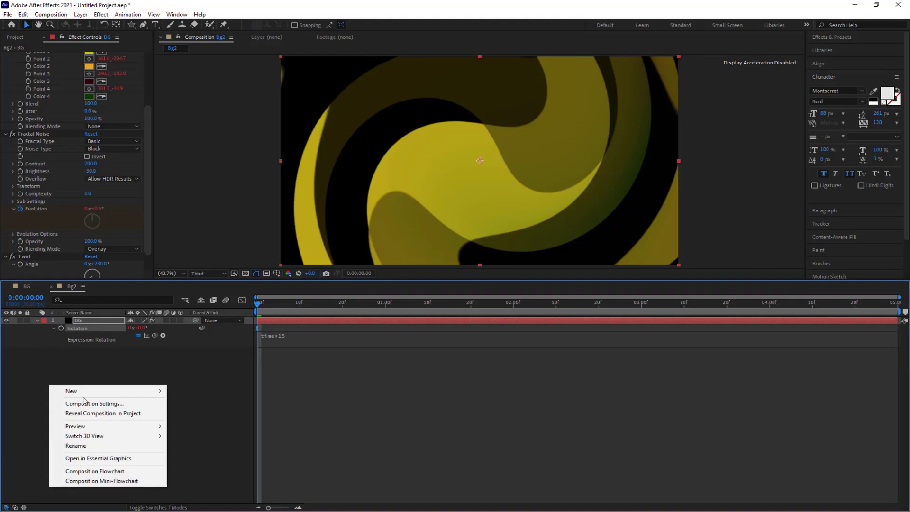
mouse_move(142, 390)
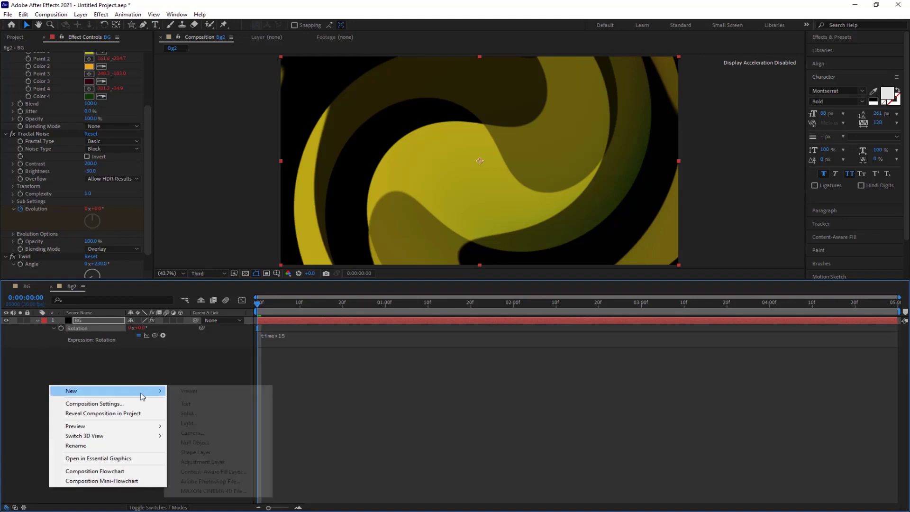
left_click(204, 462)
key("ctrl+space")
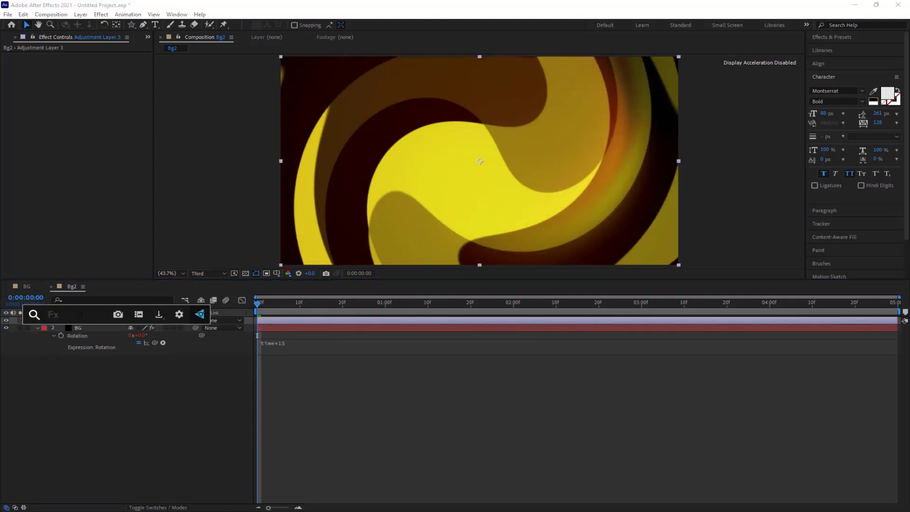
type("nois")
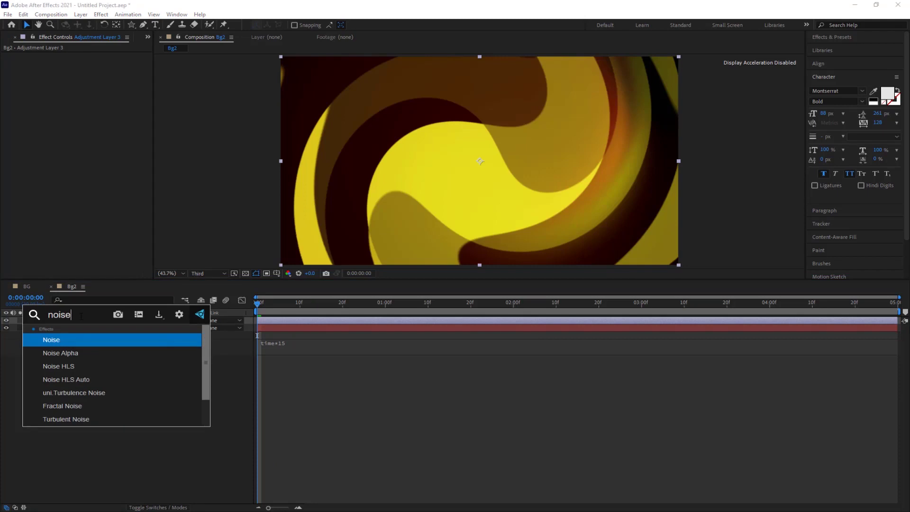
type("e")
left_click(48, 339)
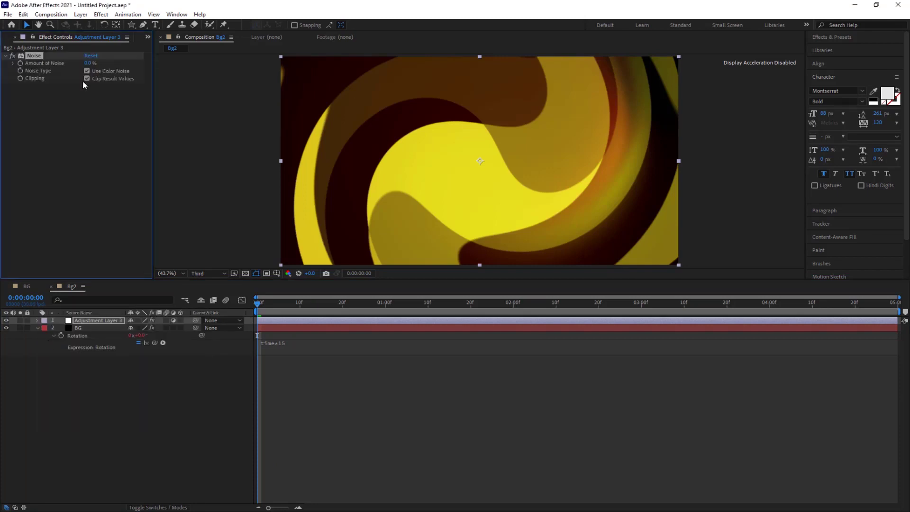
Set the Noise effect's Amount of Noise to 10% with Use Color Noise off, and preview the animation
left_click(88, 64)
left_click(88, 71)
key("space")
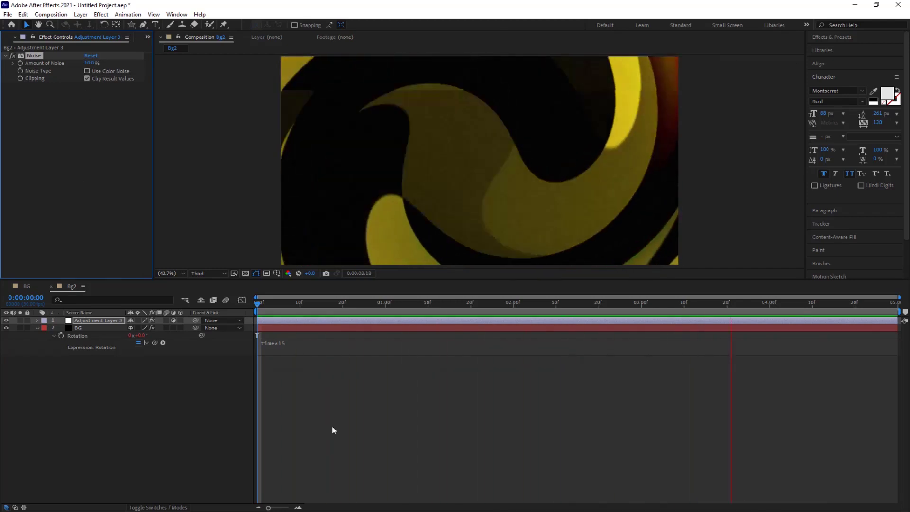
key("space")
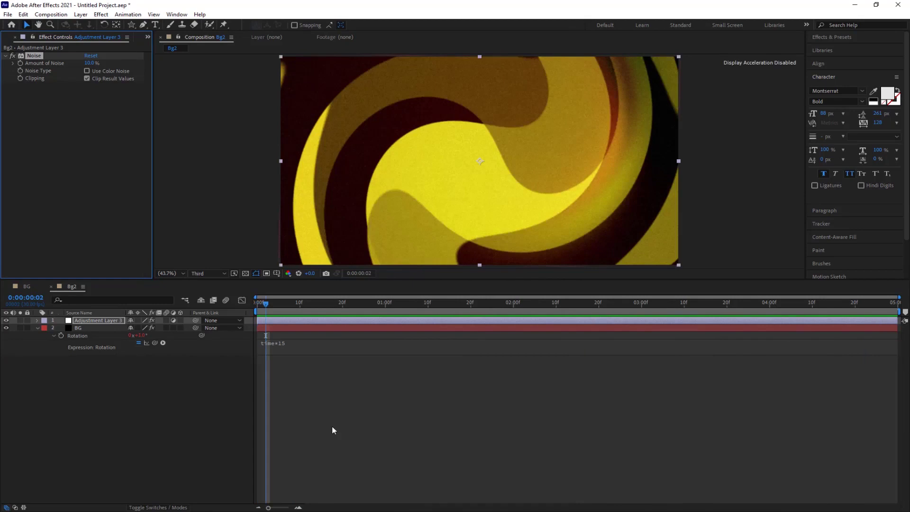